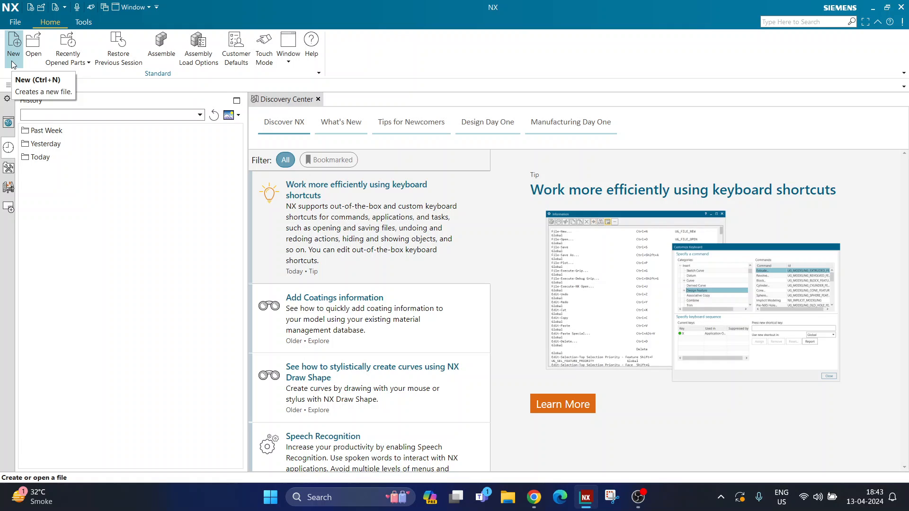
Create a new model part named model1 and dismiss the Coating application notice
{"action": "left_click", "coordinate": [14, 60]}
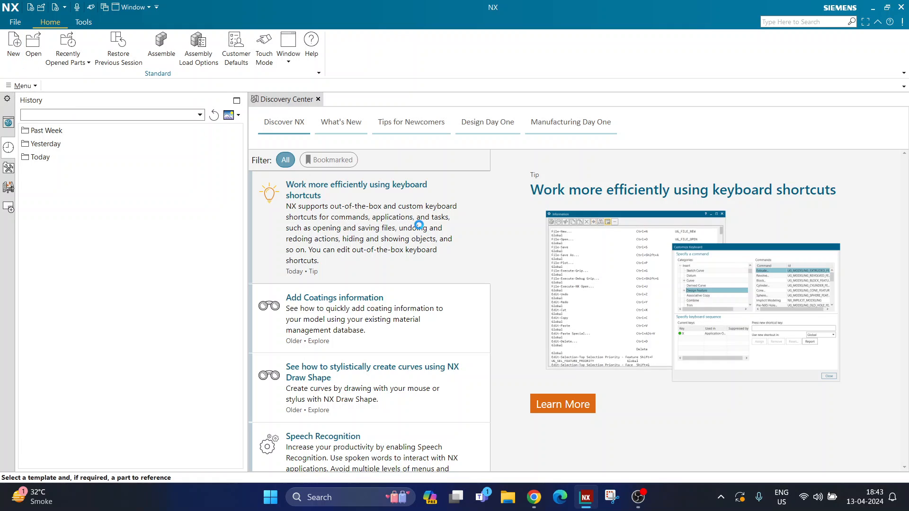
{"action": "left_click", "coordinate": [752, 426]}
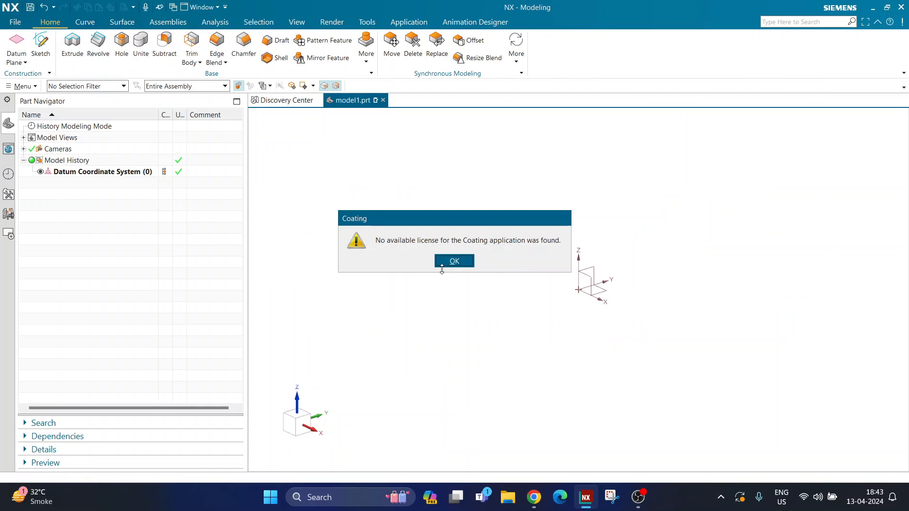
{"action": "left_click", "coordinate": [455, 262]}
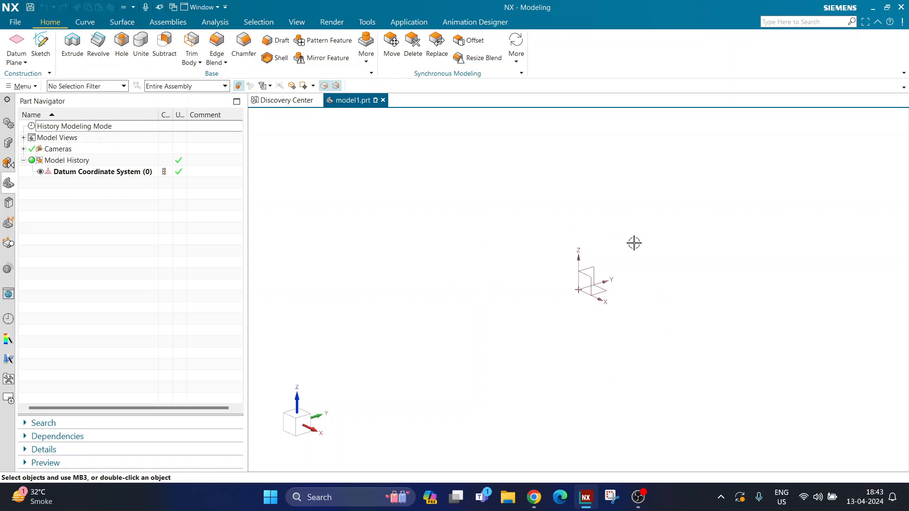
Switch to Paint, sketch a rough disc outline with six small holes inside it, and close Paint without saving the drawing
{"action": "key", "text": "super"}
{"action": "type", "text": "paint"}
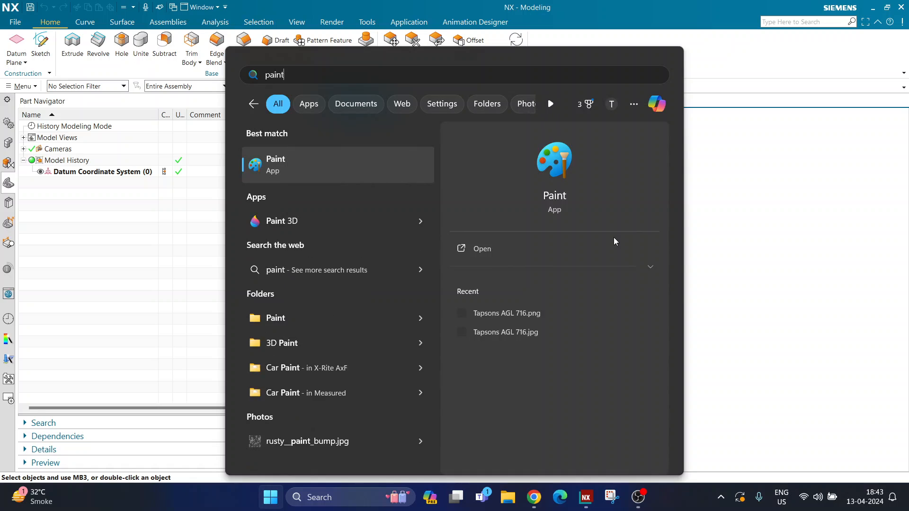
{"action": "key", "text": "Return"}
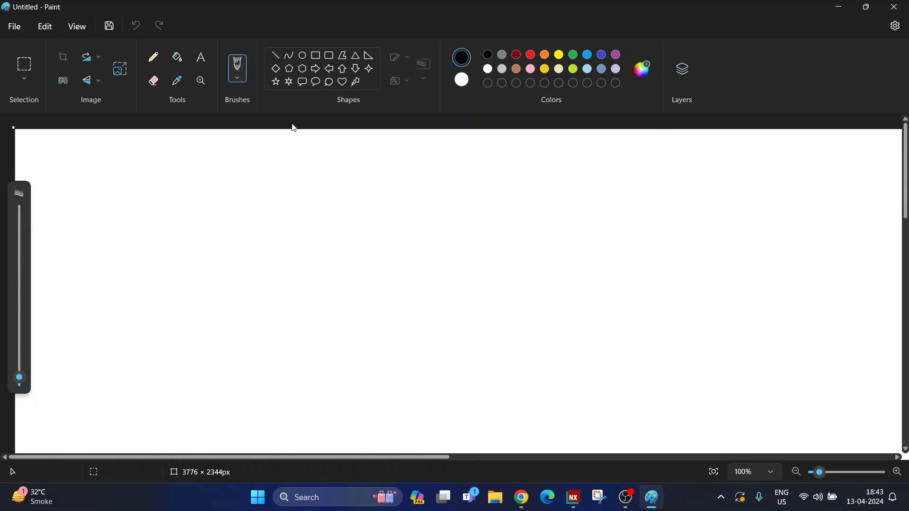
{"action": "mouse_move", "coordinate": [343, 159]}
{"action": "left_mouse_down"}
{"action": "mouse_move", "coordinate": [306, 165]}
{"action": "mouse_move", "coordinate": [311, 372]}
{"action": "mouse_move", "coordinate": [482, 268]}
{"action": "mouse_move", "coordinate": [310, 156]}
{"action": "mouse_move", "coordinate": [327, 212]}
{"action": "mouse_move", "coordinate": [325, 189]}
{"action": "left_mouse_up"}
{"action": "mouse_move", "coordinate": [259, 221]}
{"action": "left_mouse_down"}
{"action": "mouse_move", "coordinate": [256, 231]}
{"action": "mouse_move", "coordinate": [260, 222]}
{"action": "left_mouse_up"}
{"action": "mouse_move", "coordinate": [288, 310]}
{"action": "left_mouse_down"}
{"action": "mouse_move", "coordinate": [291, 332]}
{"action": "mouse_move", "coordinate": [287, 310]}
{"action": "left_mouse_up"}
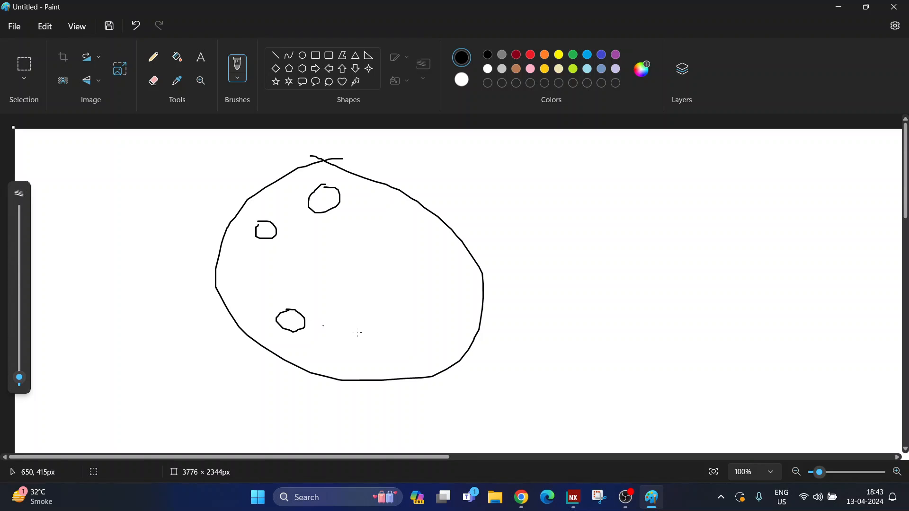
{"action": "left_click_drag", "start_coordinate": [389, 335], "coordinate": [390, 334]}
{"action": "mouse_move", "coordinate": [436, 293]}
{"action": "left_mouse_down"}
{"action": "mouse_move", "coordinate": [452, 309]}
{"action": "mouse_move", "coordinate": [438, 294]}
{"action": "left_mouse_up"}
{"action": "left_click_drag", "start_coordinate": [407, 222], "coordinate": [417, 241]}
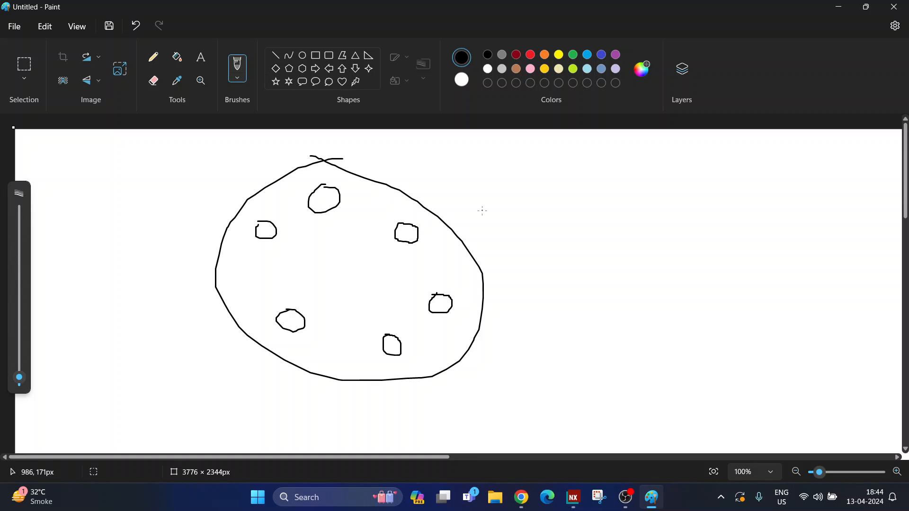
{"action": "left_click", "coordinate": [894, 7]}
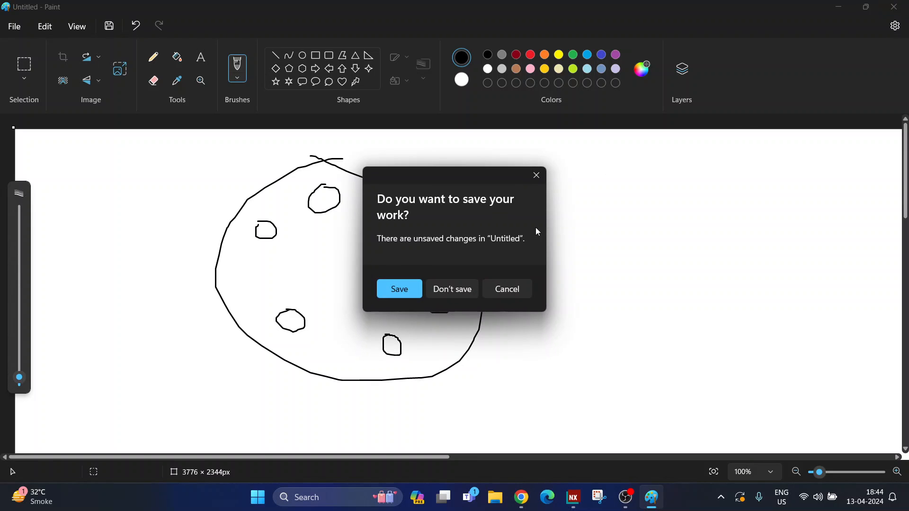
{"action": "left_click", "coordinate": [445, 288]}
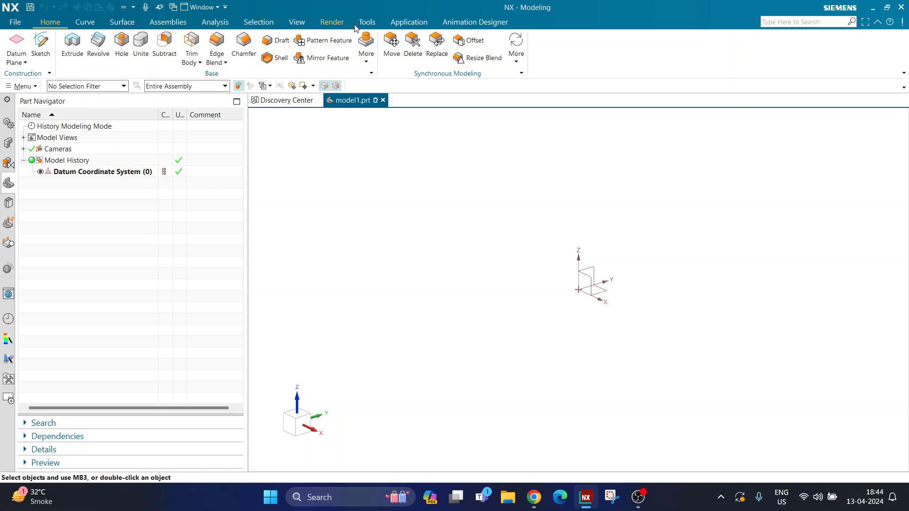
Open the Expressions editor, then reposition its window and reduce its height
{"action": "left_click", "coordinate": [369, 23]}
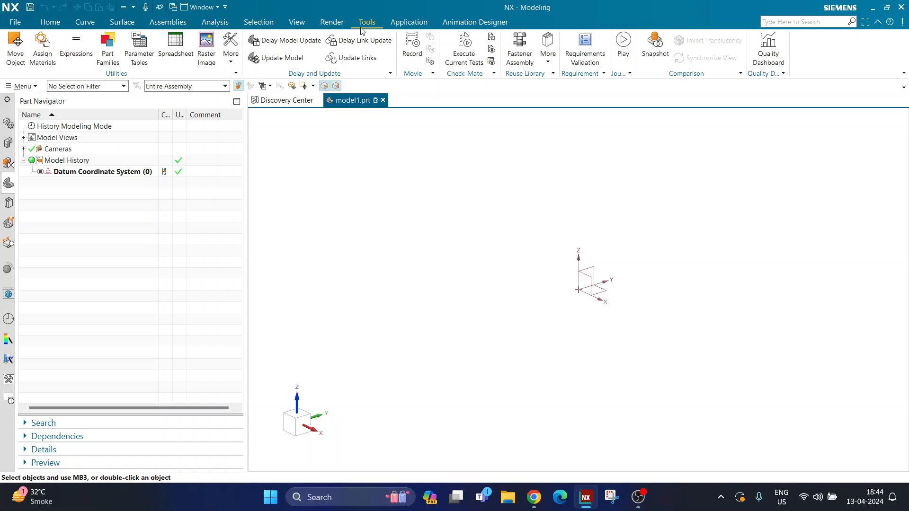
{"action": "key", "text": "super+plus"}
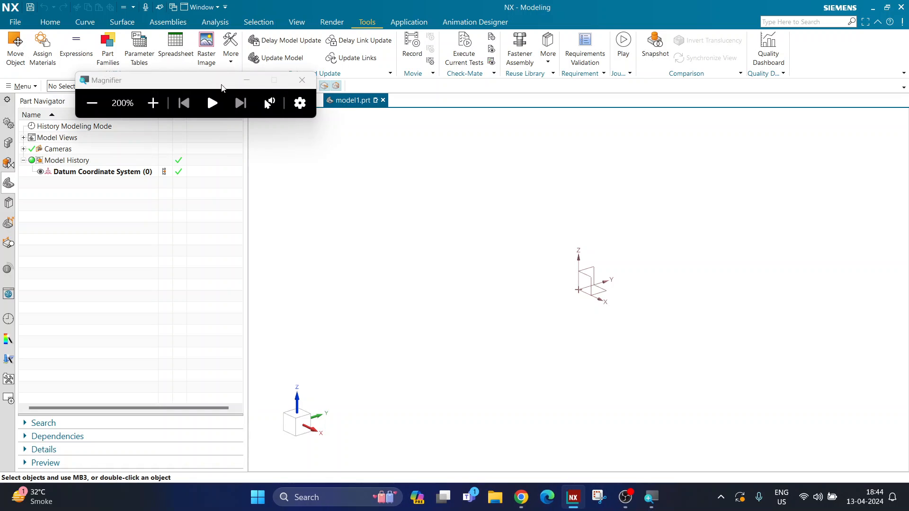
{"action": "key", "text": "super+Escape"}
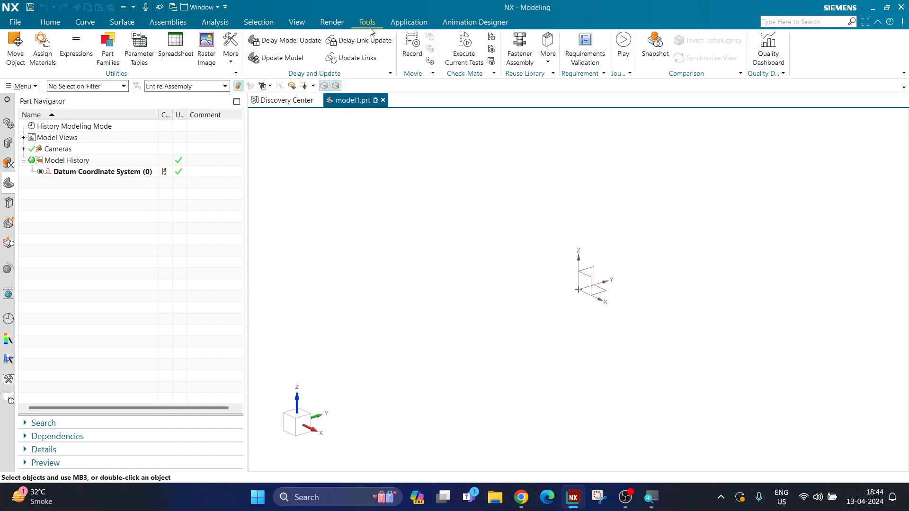
{"action": "left_click", "coordinate": [76, 56]}
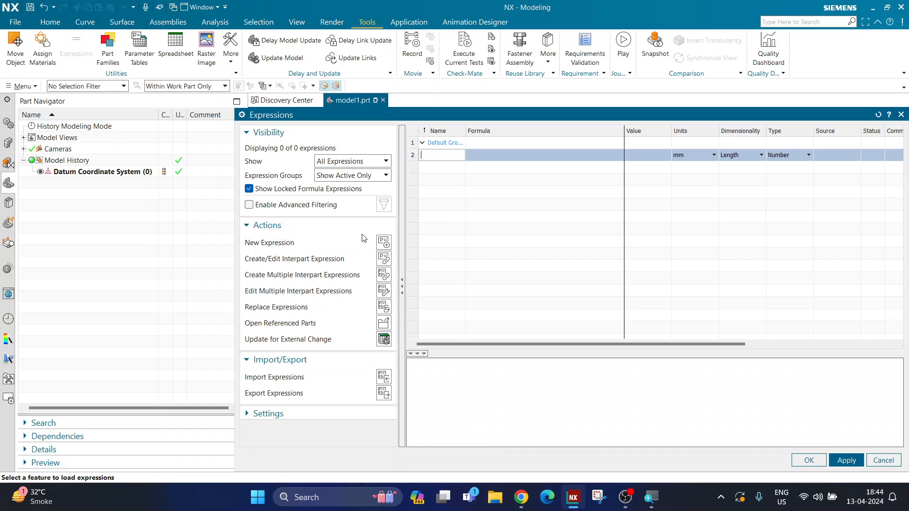
{"action": "left_click_drag", "start_coordinate": [504, 115], "coordinate": [361, 69]}
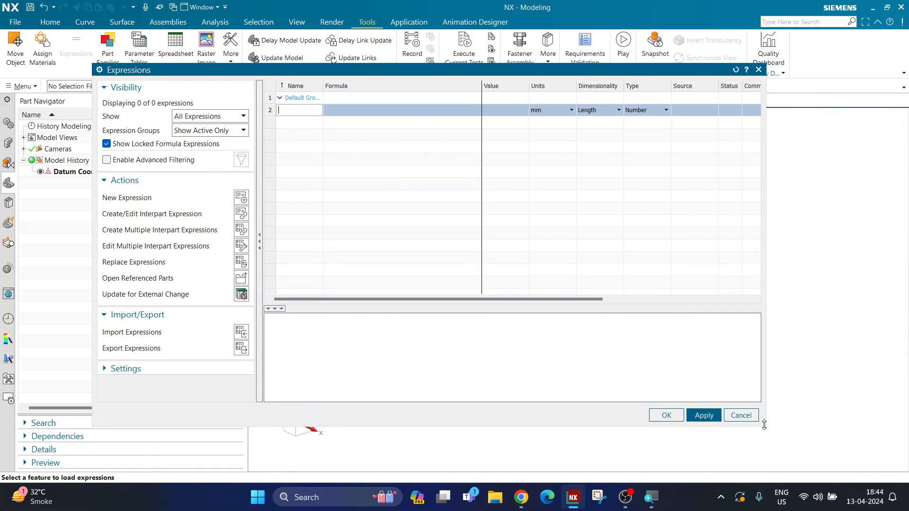
{"action": "left_click_drag", "start_coordinate": [763, 426], "coordinate": [763, 410]}
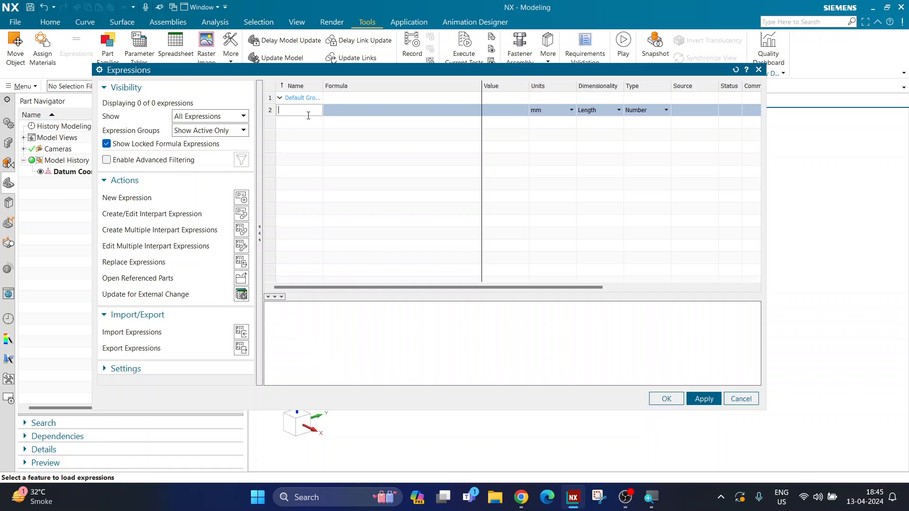
Add a length expression named part_dia with the formula 300 in mm and apply it
{"action": "type", "text": "part_dia"}
{"action": "left_click", "coordinate": [335, 111]}
{"action": "type", "text": "3"}
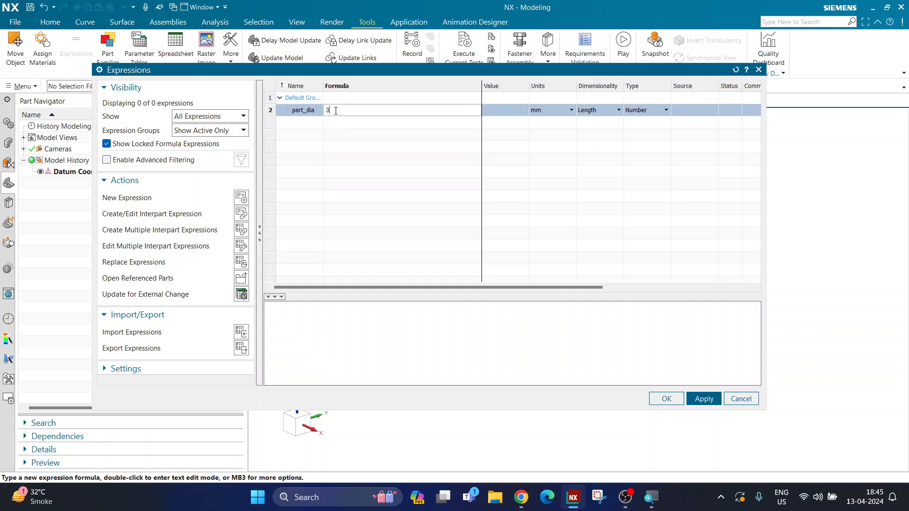
{"action": "type", "text": "00"}
{"action": "key", "text": "Return"}
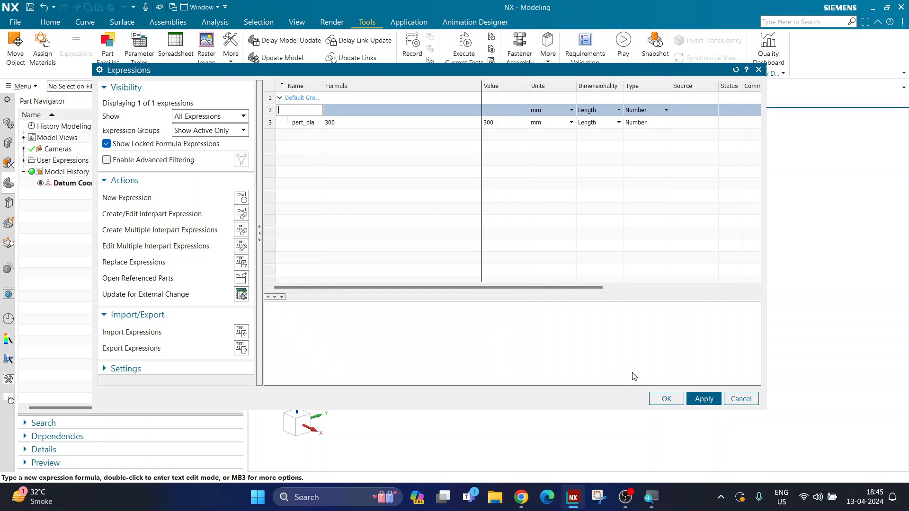
{"action": "left_click", "coordinate": [697, 400]}
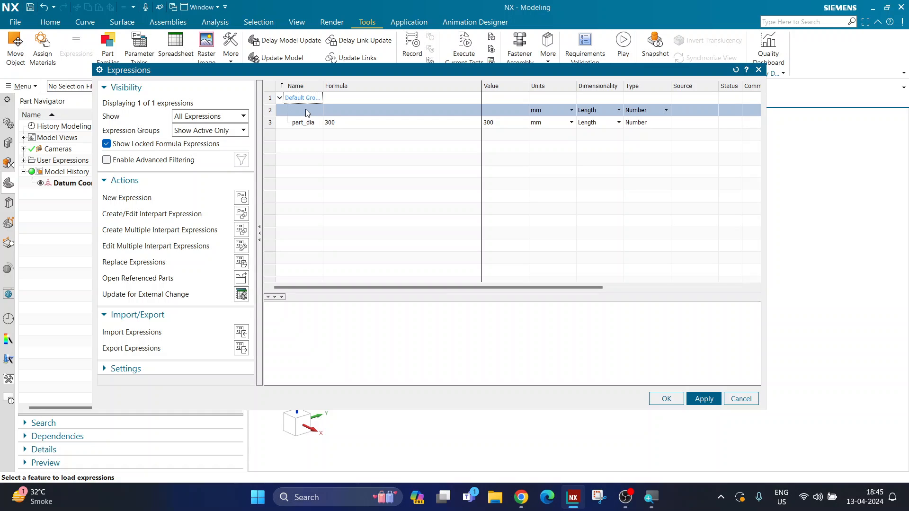
Add a second expression named hole_num with the formula 6
{"action": "left_click", "coordinate": [306, 111]}
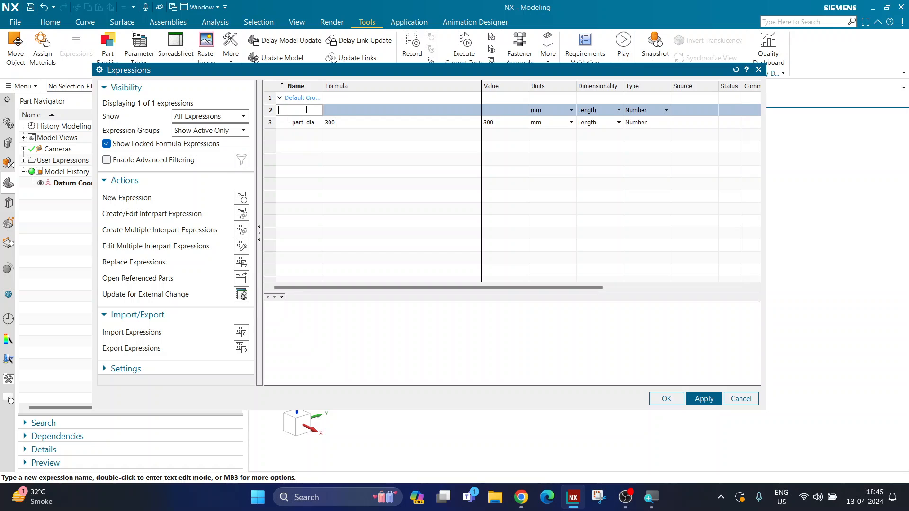
{"action": "type", "text": "hole_num"}
{"action": "key", "text": "Return"}
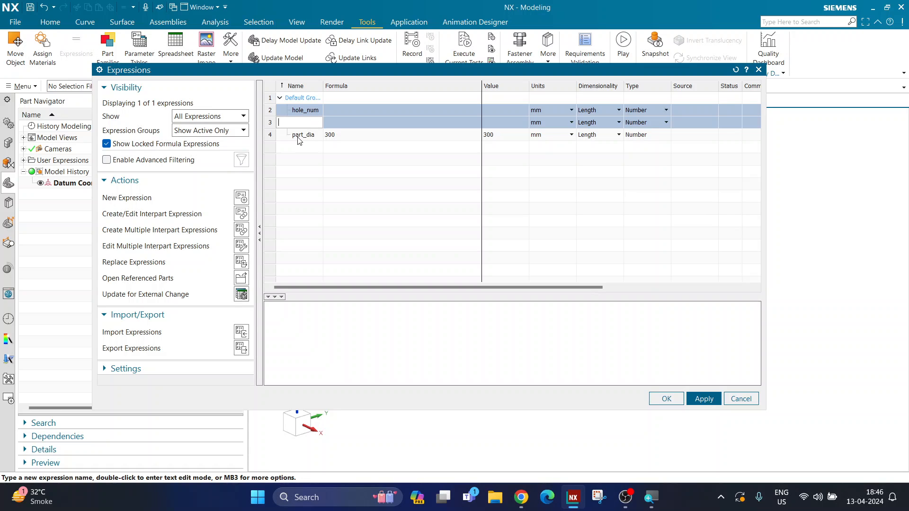
{"action": "left_click", "coordinate": [342, 114]}
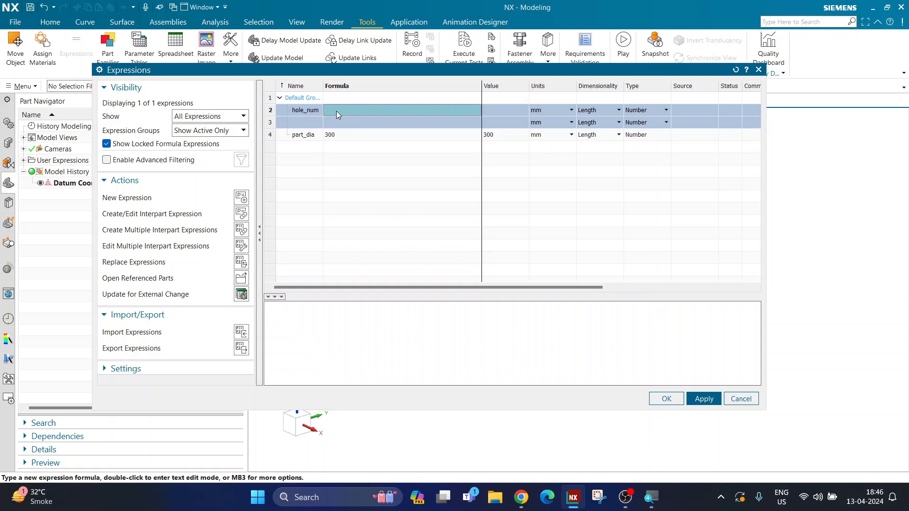
{"action": "right_click", "coordinate": [338, 113]}
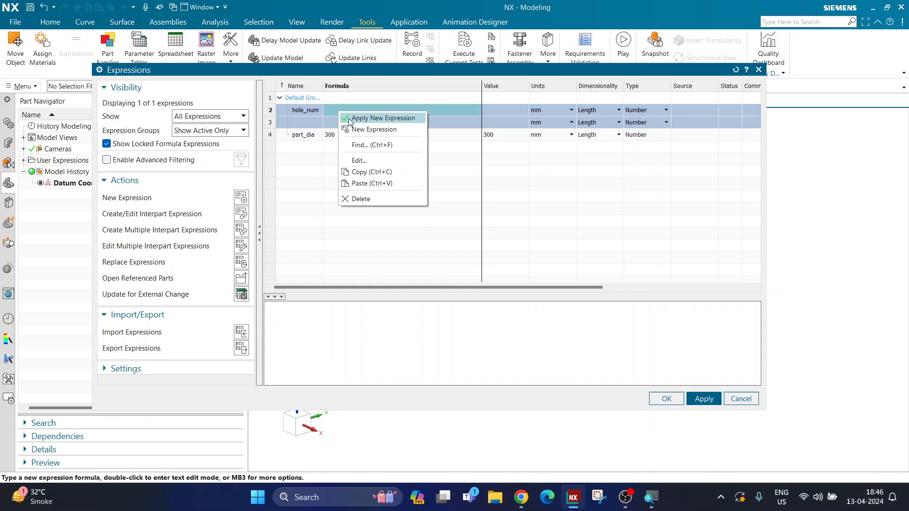
{"action": "left_click", "coordinate": [380, 161]}
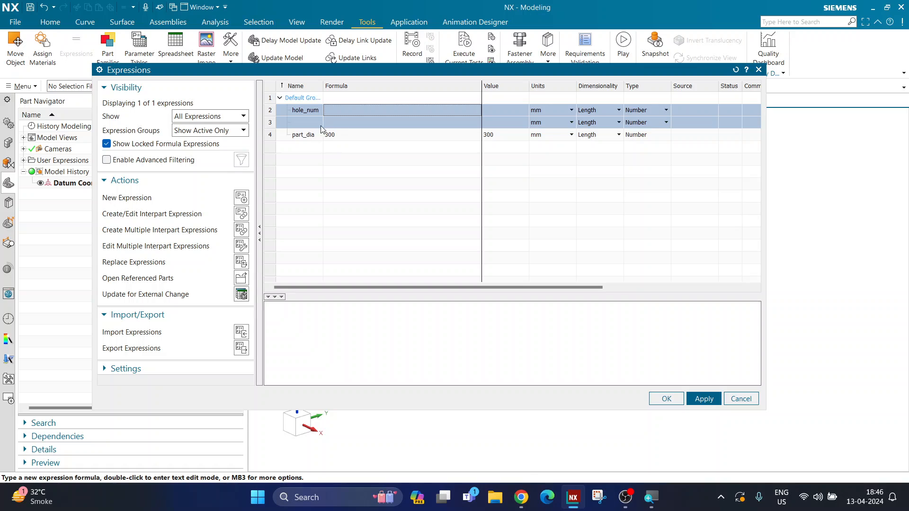
{"action": "double_click", "coordinate": [333, 110]}
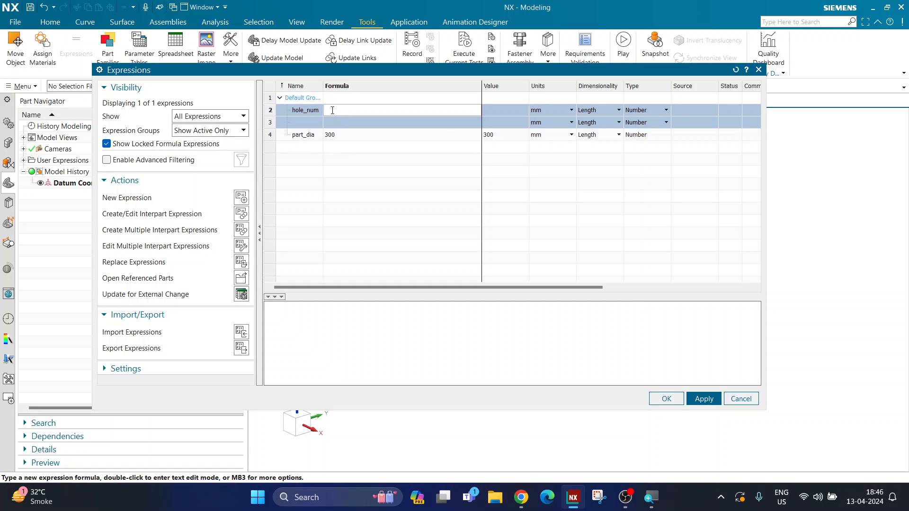
{"action": "type", "text": "6"}
{"action": "key", "text": "Return"}
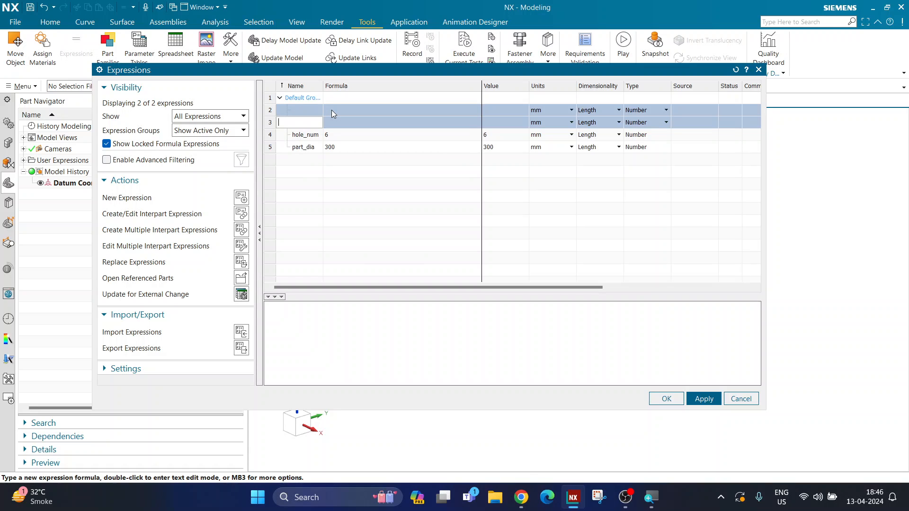
Change the part_dia formula to 350 and the hole_num formula to 12
{"action": "left_click", "coordinate": [330, 138]}
{"action": "double_click", "coordinate": [336, 146]}
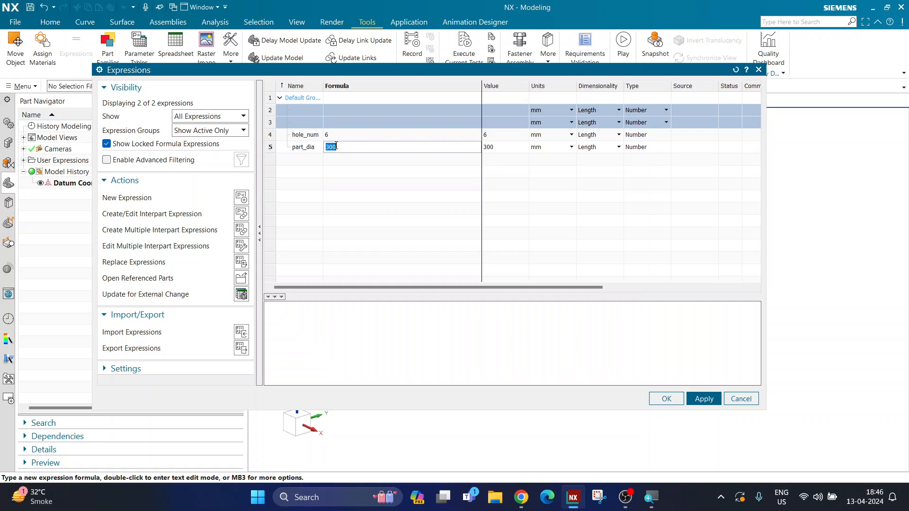
{"action": "type", "text": "350"}
{"action": "key", "text": "Return"}
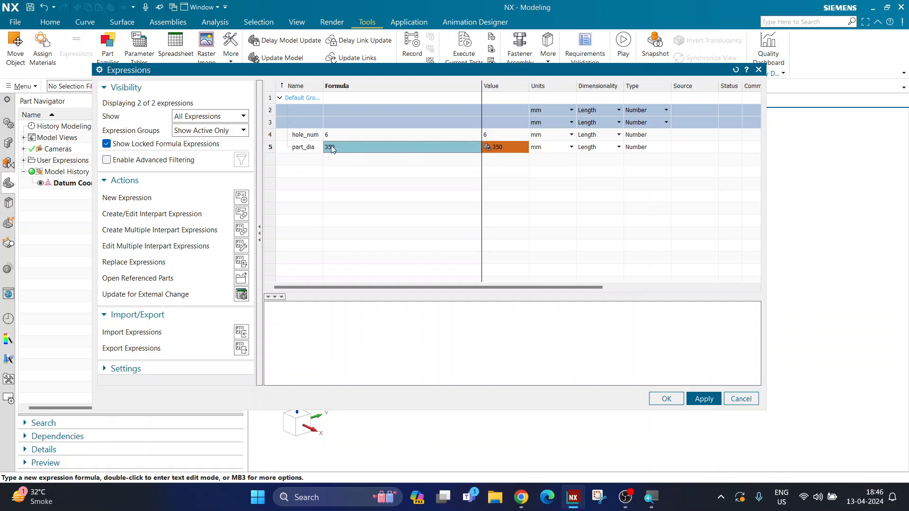
{"action": "double_click", "coordinate": [332, 135]}
{"action": "type", "text": "120"}
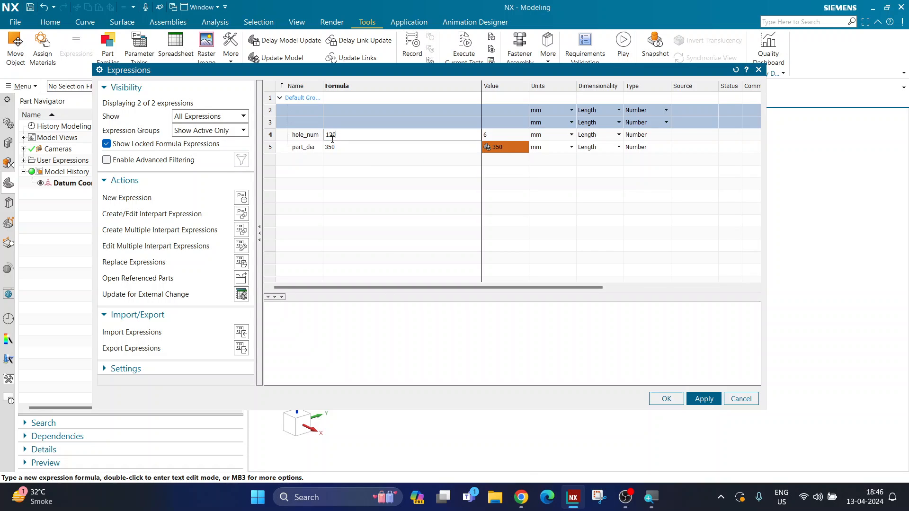
{"action": "key", "text": "Return"}
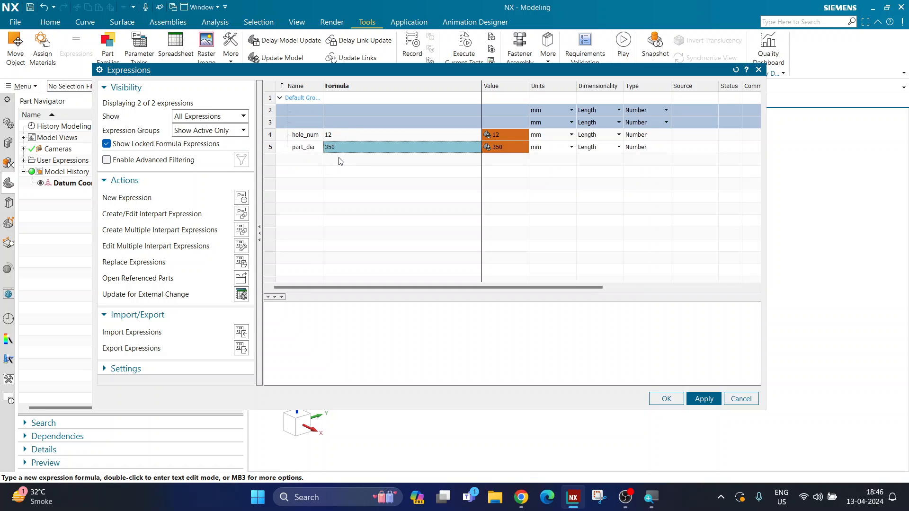
Set the part_dia formula to 300 and the hole_num formula to 0
{"action": "double_click", "coordinate": [339, 149]}
{"action": "type", "text": "300"}
{"action": "key", "text": "Return"}
{"action": "double_click", "coordinate": [342, 135]}
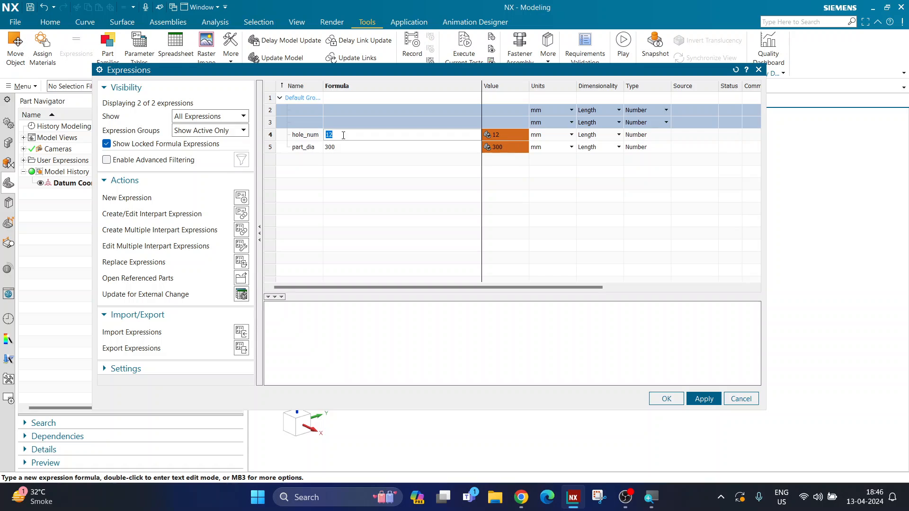
{"action": "type", "text": "0"}
{"action": "key", "text": "Return"}
Start a conditional formula for hole_num with the If condition part_dia > 300
{"action": "right_click", "coordinate": [338, 136]}
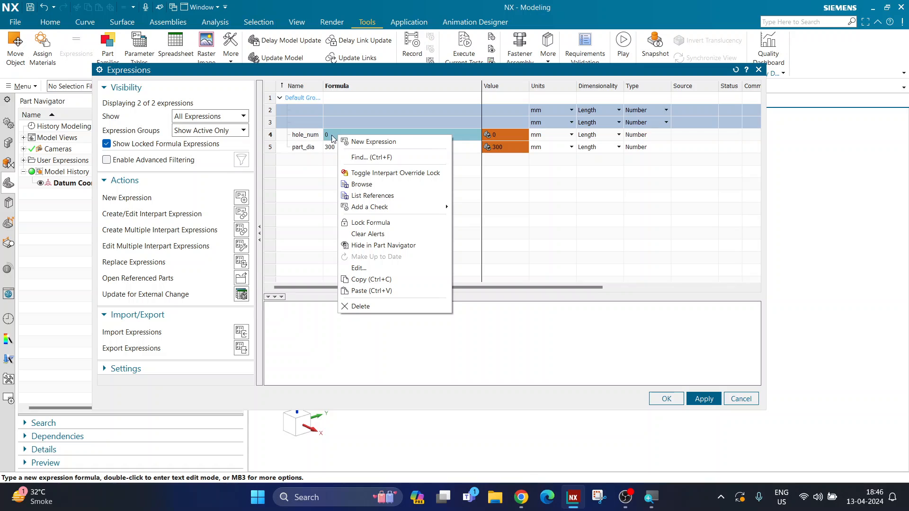
{"action": "left_click", "coordinate": [359, 269]}
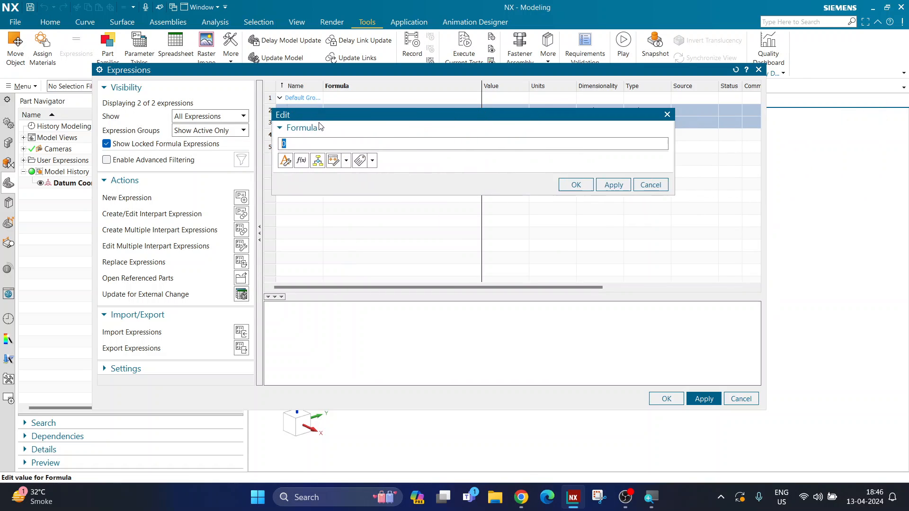
{"action": "left_click_drag", "start_coordinate": [320, 120], "coordinate": [239, 133]}
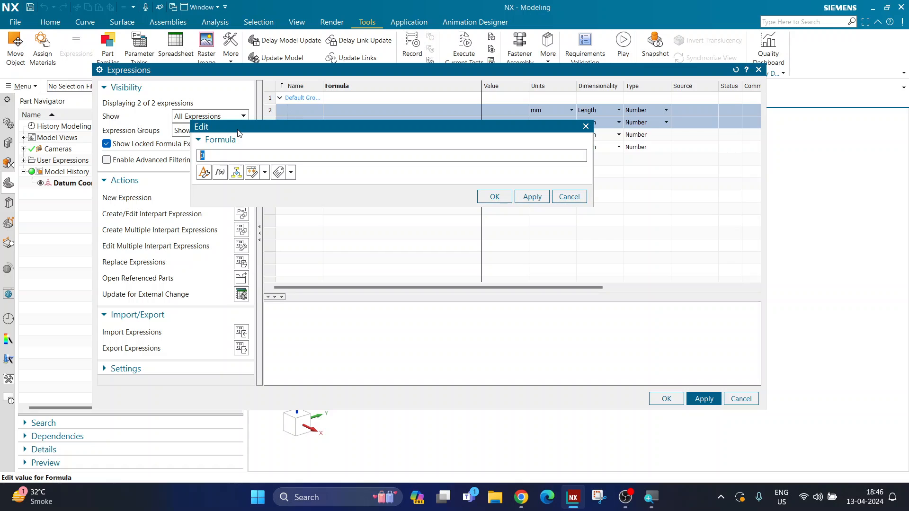
{"action": "left_click", "coordinate": [237, 173]}
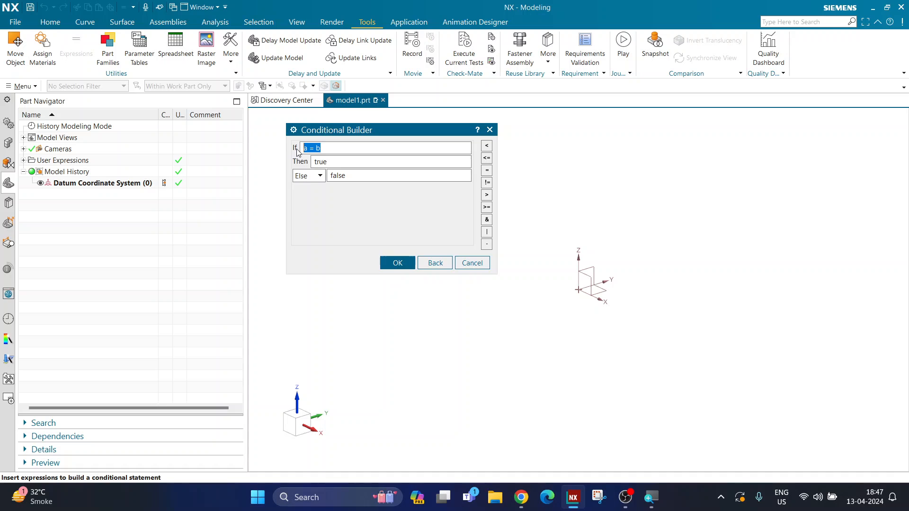
{"action": "type", "text": "part_dia"}
{"action": "left_click", "coordinate": [487, 195]}
{"action": "type", "text": "300"}
Set the conditional's Then result to 12 and its Else result to 6, and accept the hole_num formula
{"action": "left_click_drag", "start_coordinate": [329, 161], "coordinate": [295, 163]}
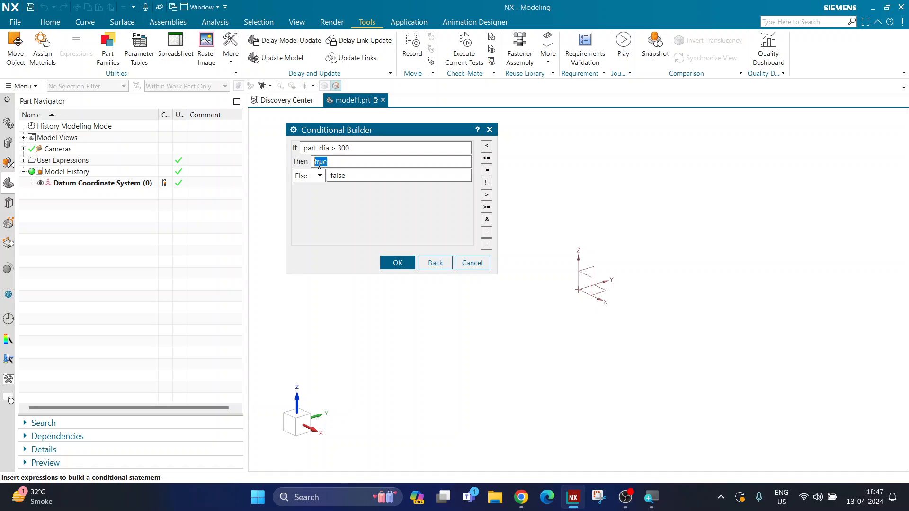
{"action": "type", "text": "12"}
{"action": "left_click_drag", "start_coordinate": [303, 149], "coordinate": [323, 162]}
{"action": "left_click", "coordinate": [335, 175]}
{"action": "double_click", "coordinate": [335, 175]}
{"action": "type", "text": "6"}
{"action": "left_click_drag", "start_coordinate": [305, 147], "coordinate": [340, 176]}
{"action": "left_click", "coordinate": [406, 263]}
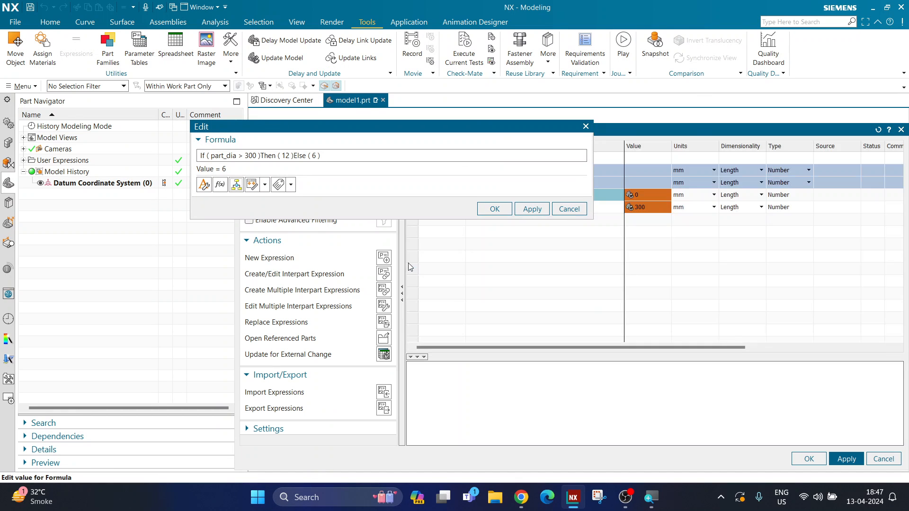
{"action": "left_click", "coordinate": [501, 208]}
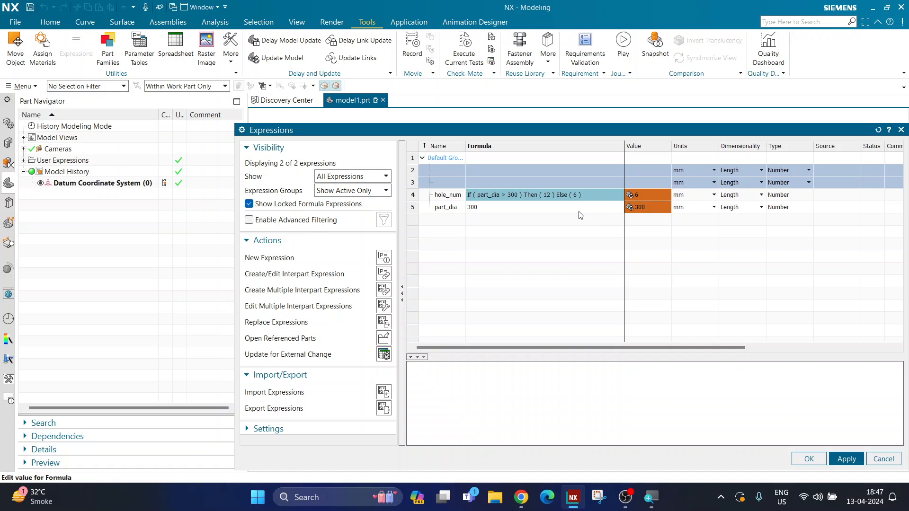
Test the conditional hole_num formula by setting part_dia to 0200 and to 350
{"action": "left_click", "coordinate": [599, 207]}
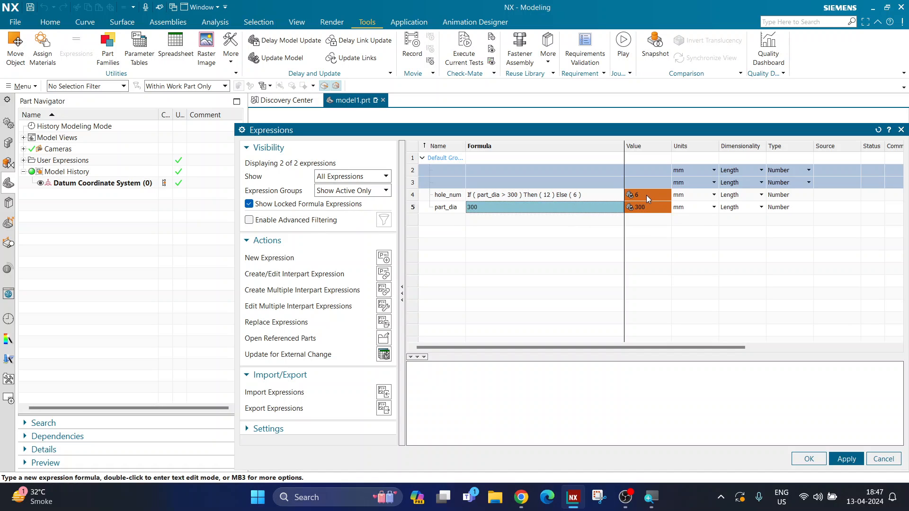
{"action": "double_click", "coordinate": [512, 206]}
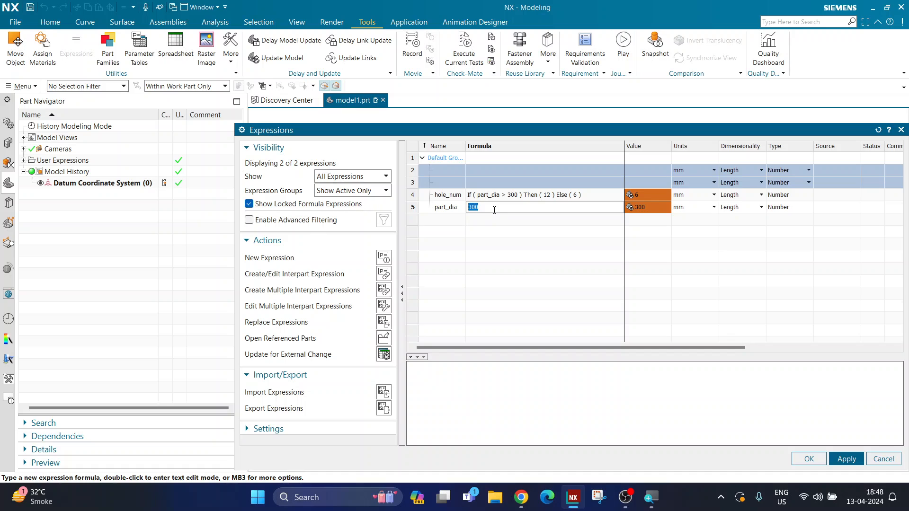
{"action": "type", "text": "0200"}
{"action": "key", "text": "Return"}
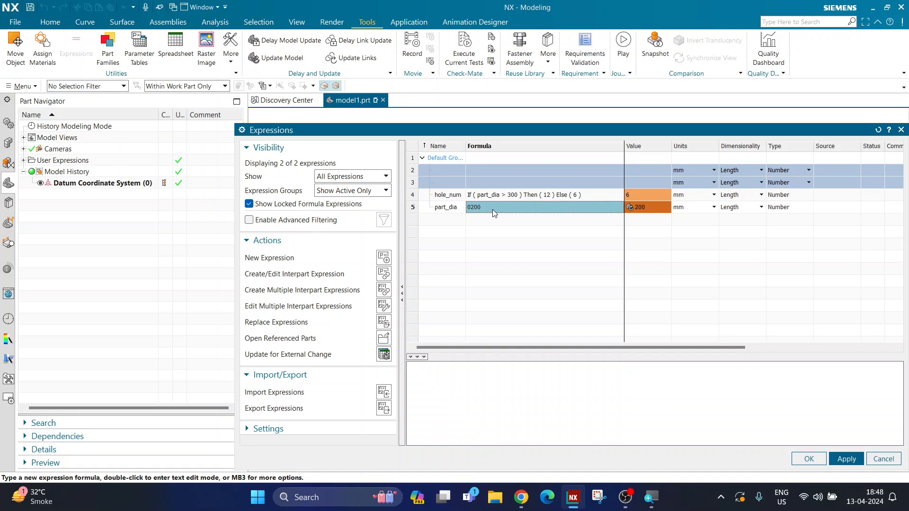
{"action": "double_click", "coordinate": [488, 209]}
{"action": "type", "text": "350"}
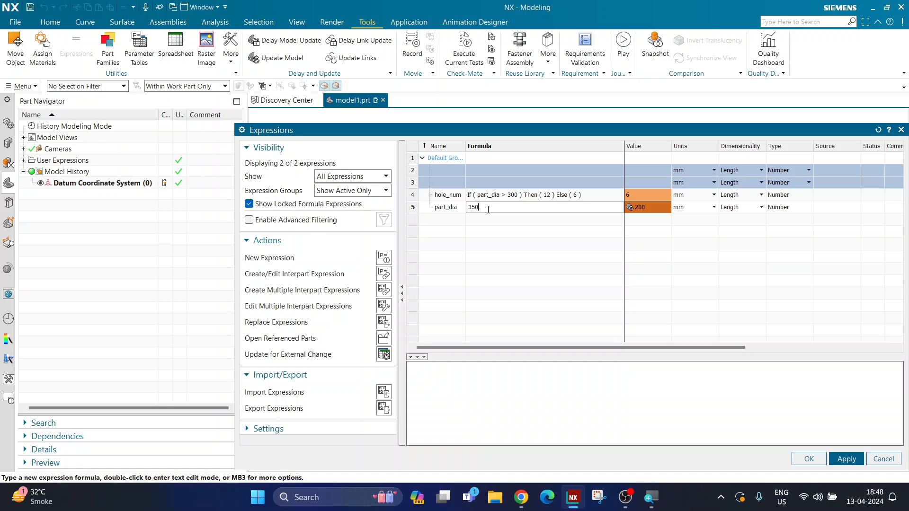
{"action": "key", "text": "Return"}
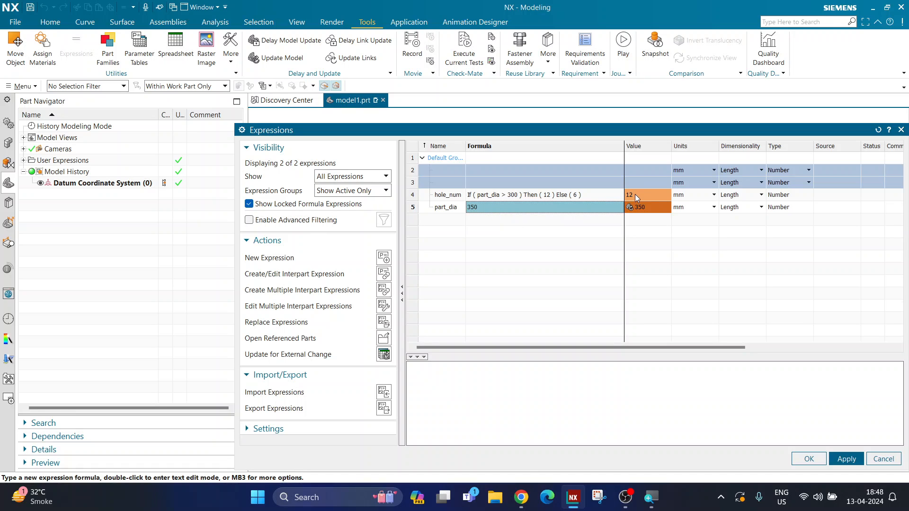
Set the part_dia formula to 300 and accept all expressions
{"action": "double_click", "coordinate": [550, 206]}
{"action": "type", "text": "300"}
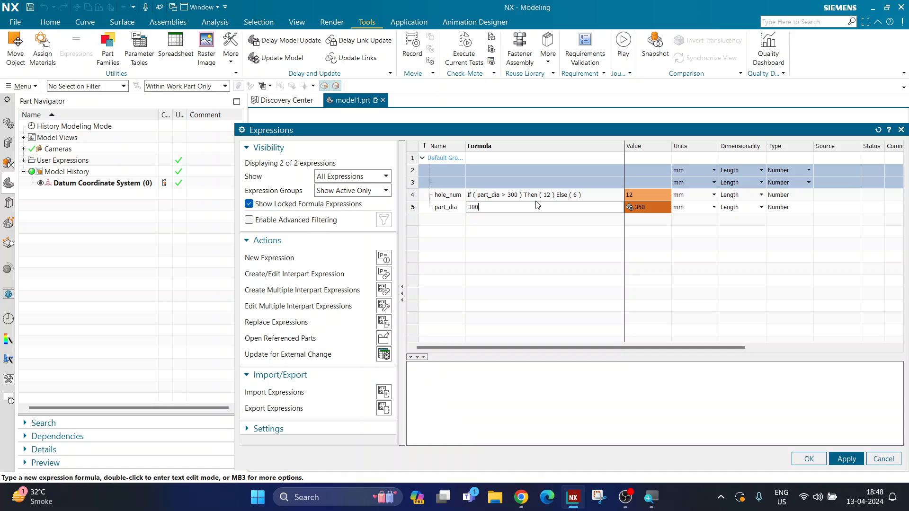
{"action": "key", "text": "Return"}
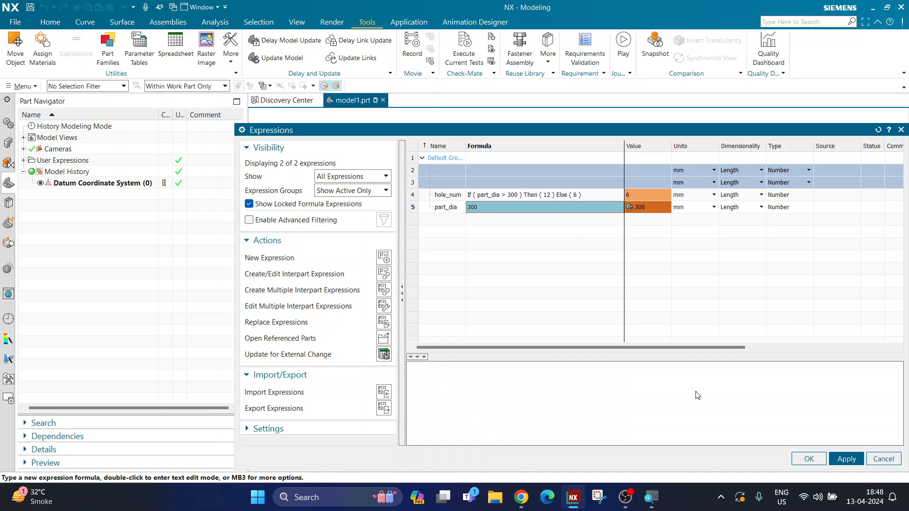
{"action": "left_click", "coordinate": [814, 457]}
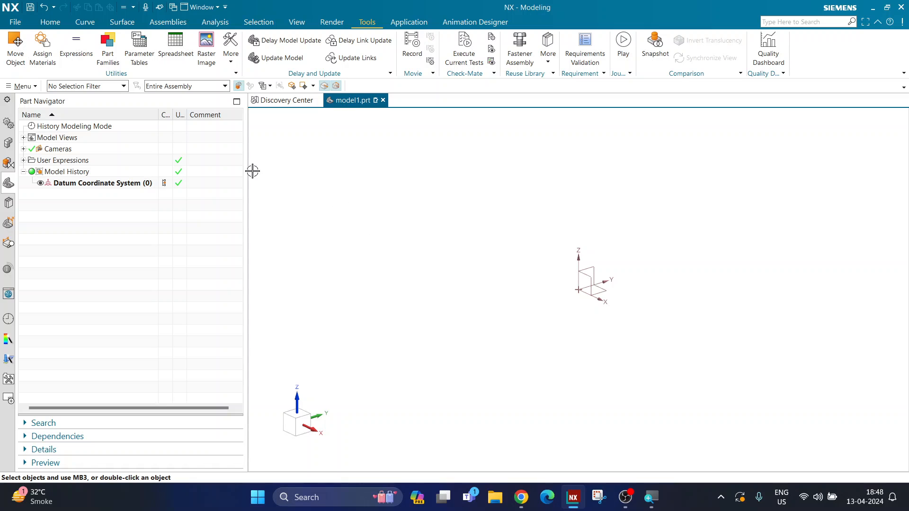
Create a new sketch on the default XY plane
{"action": "left_click", "coordinate": [48, 23]}
{"action": "left_click", "coordinate": [37, 47]}
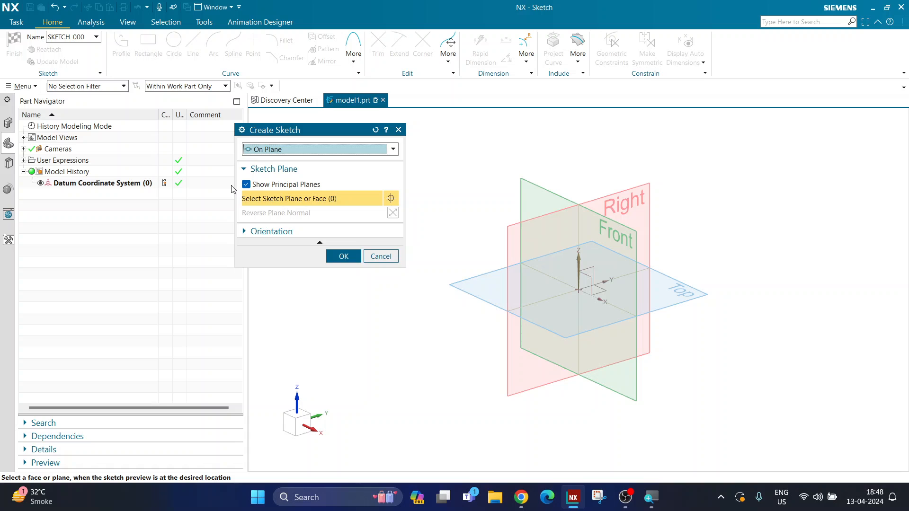
{"action": "left_click", "coordinate": [334, 259]}
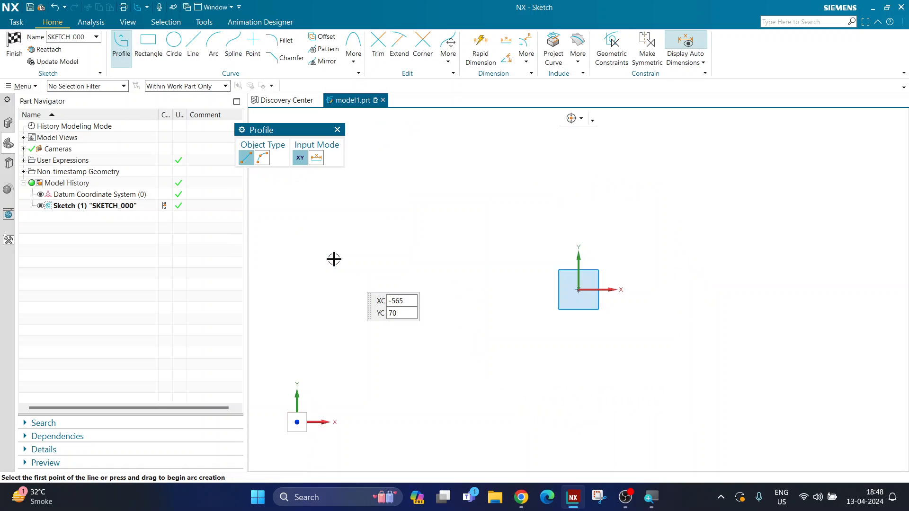
Sketch a circle about 455 mm in diameter centred on the origin and a small circle on the X axis about 169 mm from the origin
{"action": "key", "text": "o"}
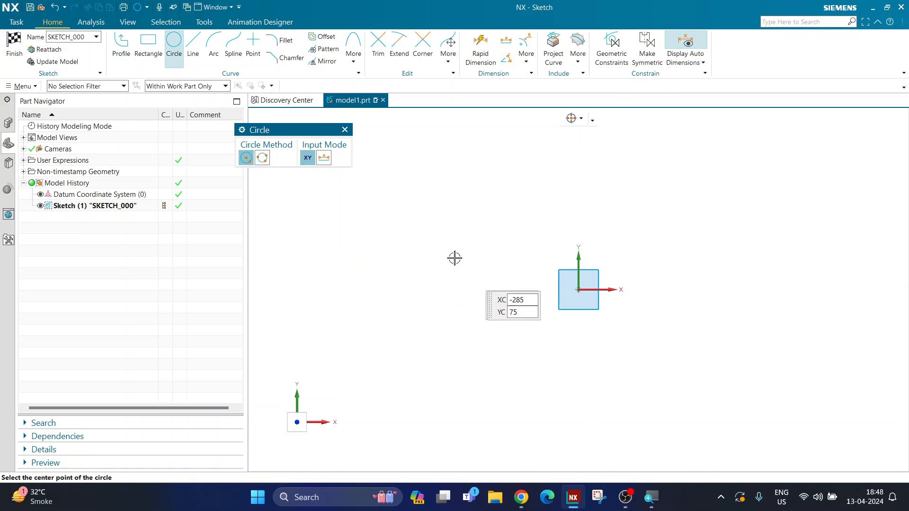
{"action": "left_click", "coordinate": [579, 289]}
{"action": "left_click", "coordinate": [501, 350]}
{"action": "scroll", "coordinate": [651, 301], "scroll_direction": "up", "scroll_amount": 2}
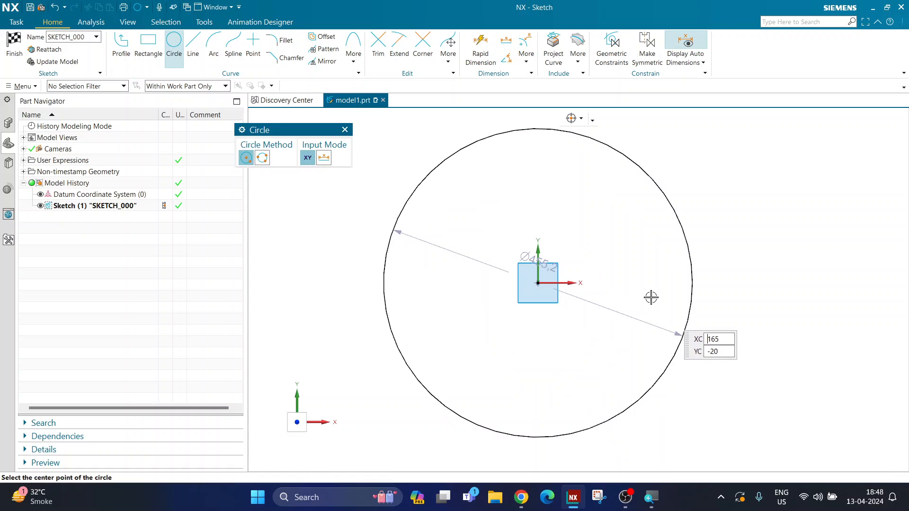
{"action": "left_click", "coordinate": [653, 283]}
{"action": "left_click", "coordinate": [652, 299]}
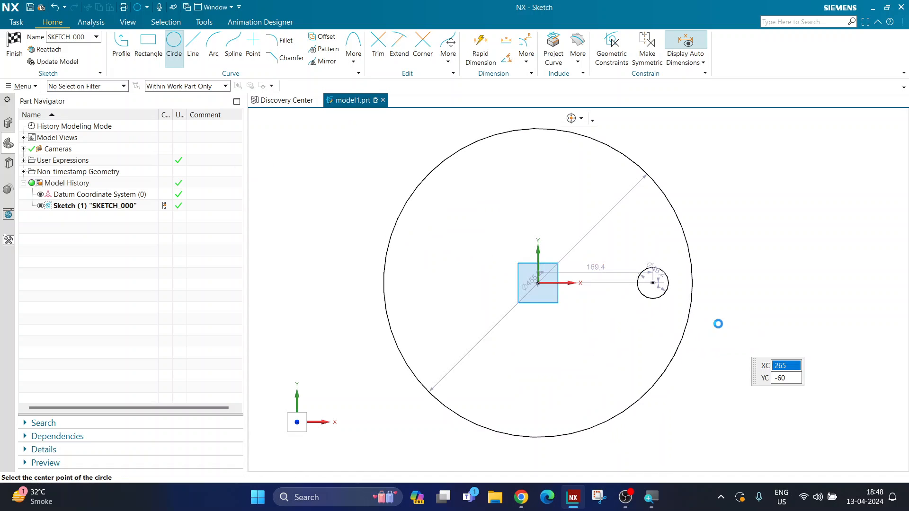
{"action": "key", "text": "Escape"}
Dimension the large circle's diameter with the part_dia expression and place the dimension text just outside the circle
{"action": "left_click_drag", "start_coordinate": [611, 213], "coordinate": [692, 179]}
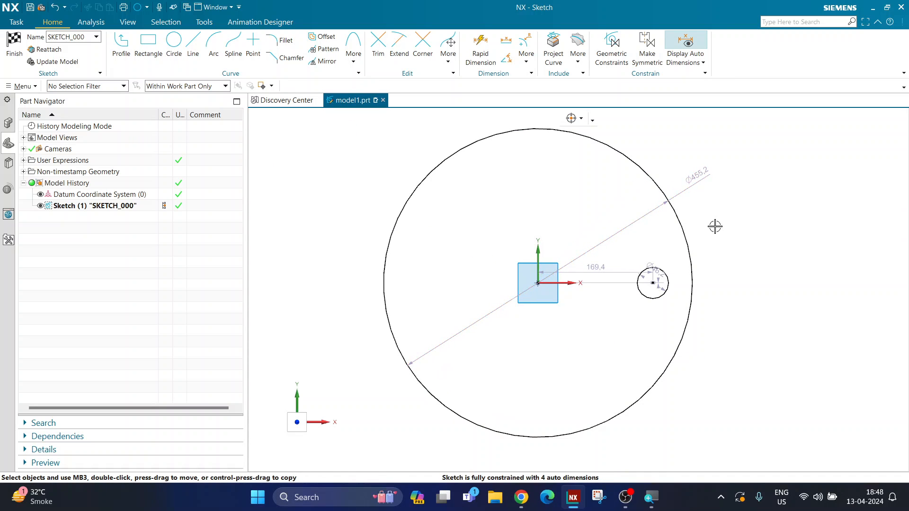
{"action": "left_click", "coordinate": [481, 47]}
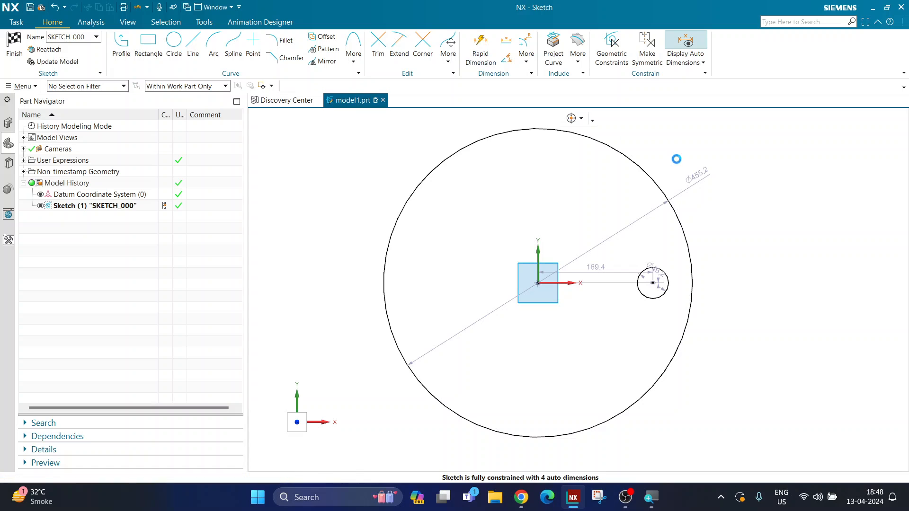
{"action": "left_click", "coordinate": [645, 176]}
{"action": "left_click", "coordinate": [721, 201]}
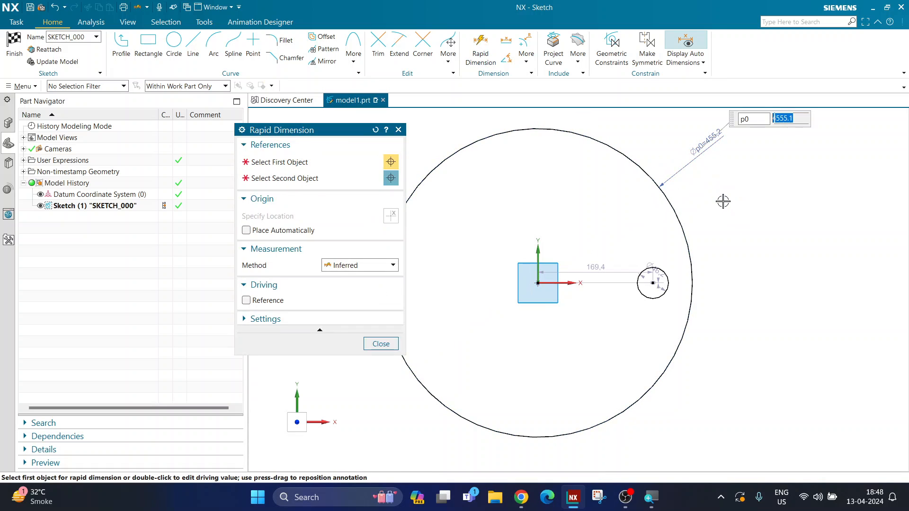
{"action": "type", "text": "p"}
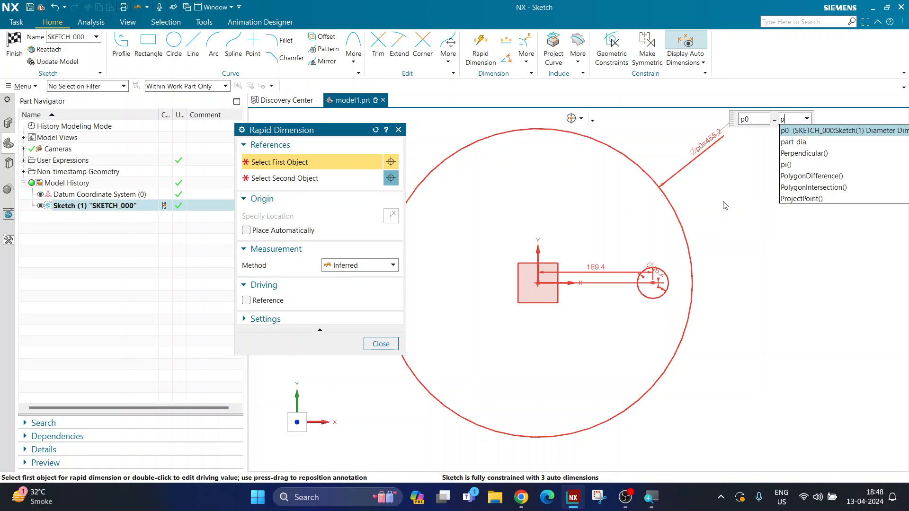
{"action": "key", "text": "Down"}
{"action": "key", "text": "Return"}
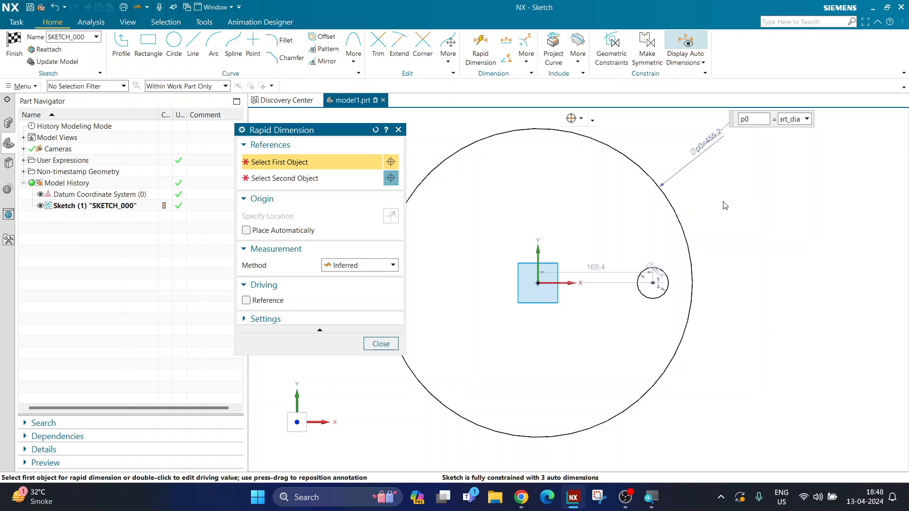
{"action": "key", "text": "Return"}
{"action": "scroll", "coordinate": [605, 266], "scroll_direction": "up", "scroll_amount": 4}
{"action": "key", "text": "Escape"}
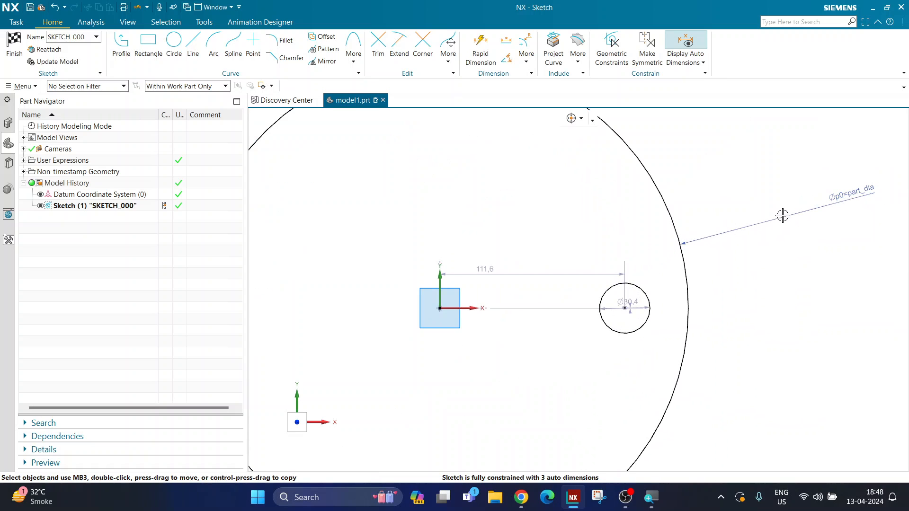
{"action": "left_click_drag", "start_coordinate": [781, 217], "coordinate": [704, 216]}
{"action": "scroll", "coordinate": [704, 215], "scroll_direction": "up", "scroll_amount": 3}
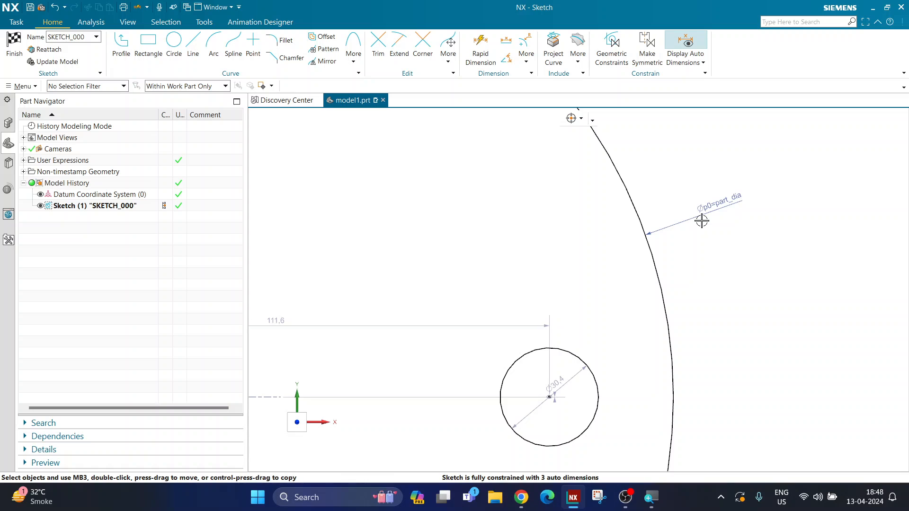
{"action": "scroll", "coordinate": [702, 220], "scroll_direction": "down", "scroll_amount": 3}
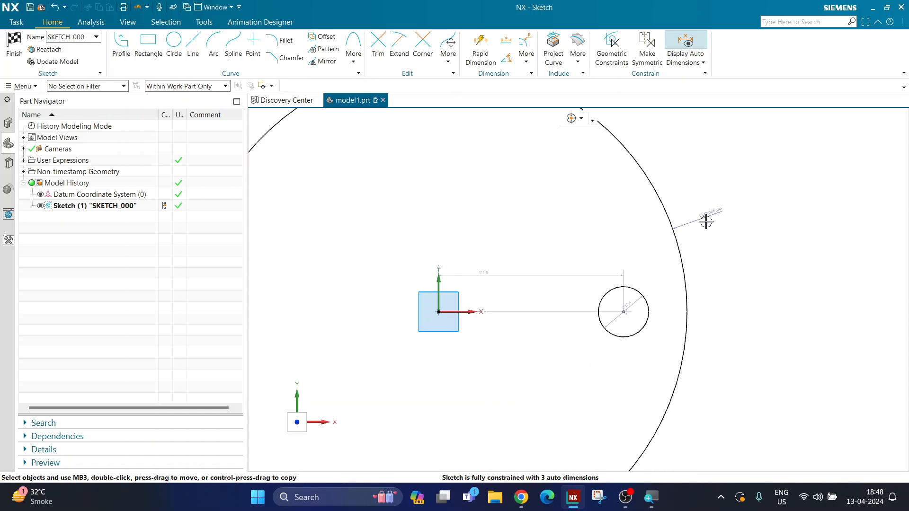
Dimension the horizontal gap between the small circle and the large circle's edge as 15 mm
{"action": "left_click", "coordinate": [480, 47]}
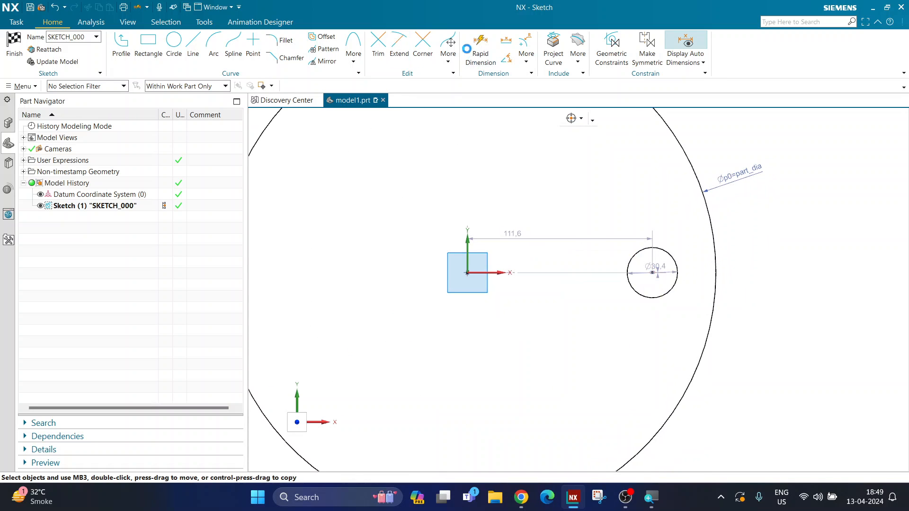
{"action": "left_click", "coordinate": [680, 272]}
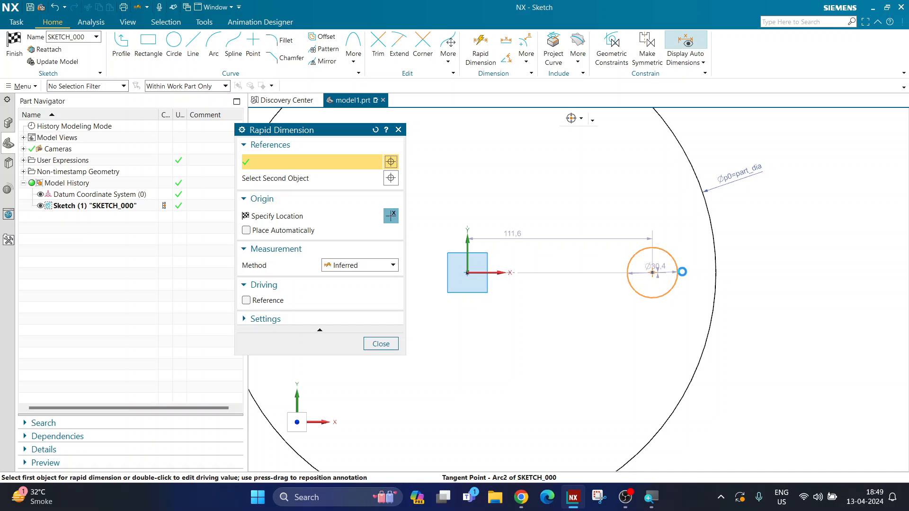
{"action": "left_click", "coordinate": [715, 272]}
{"action": "left_click", "coordinate": [696, 307]}
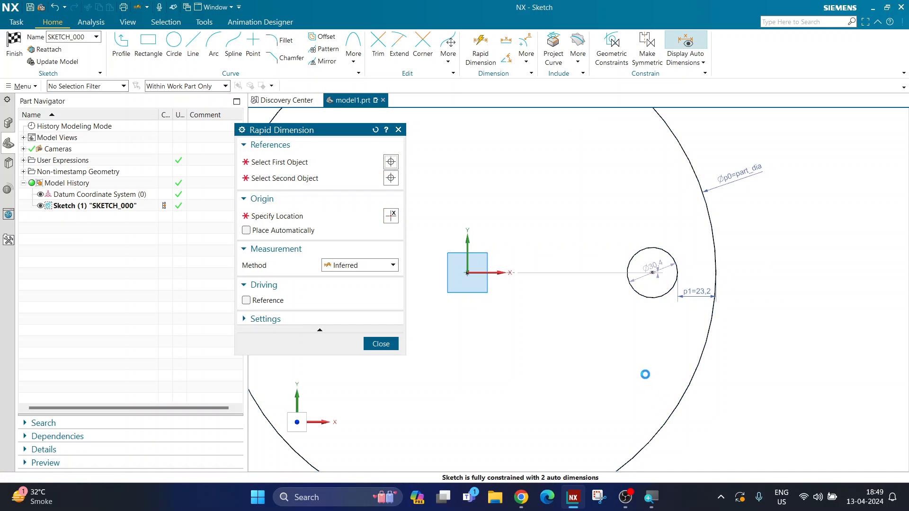
{"action": "type", "text": "151"}
{"action": "key", "text": "Return"}
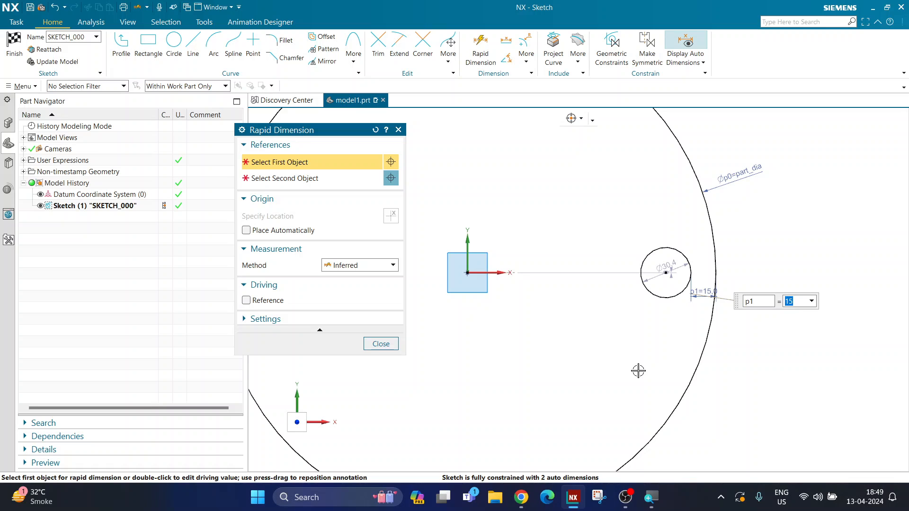
Dimension the small circle's diameter as 15 mm
{"action": "left_click", "coordinate": [647, 295]}
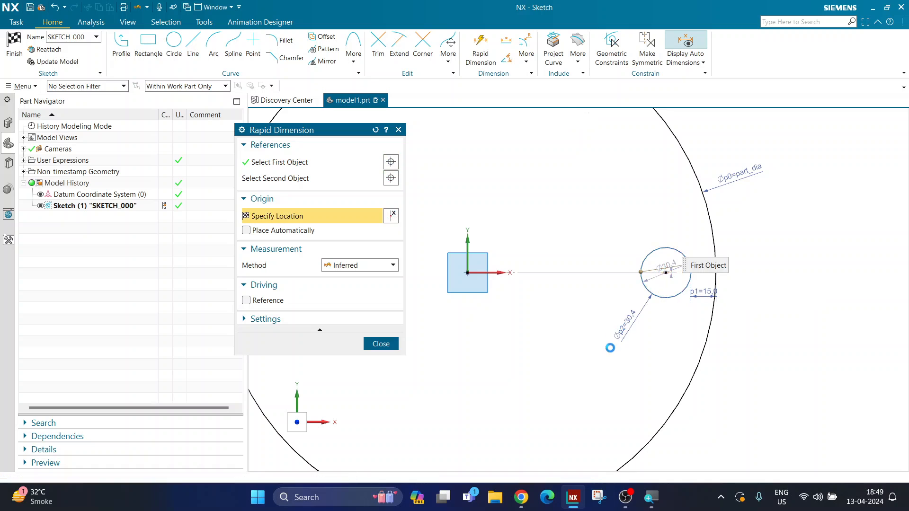
{"action": "left_click", "coordinate": [609, 348]}
{"action": "type", "text": "15"}
{"action": "key", "text": "Return"}
{"action": "key", "text": "Escape"}
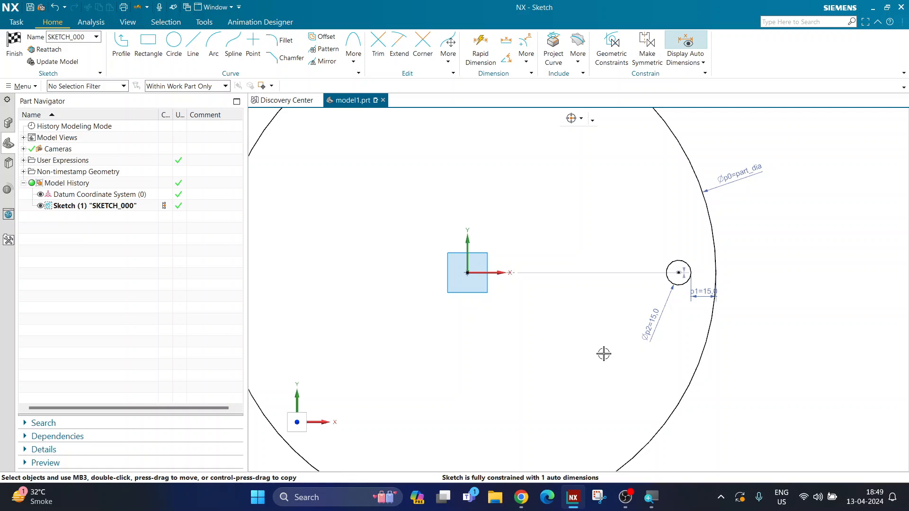
Try a 30 mm diameter on the small circle and restore it to 15 mm
{"action": "scroll", "coordinate": [647, 325], "scroll_direction": "down", "scroll_amount": 2}
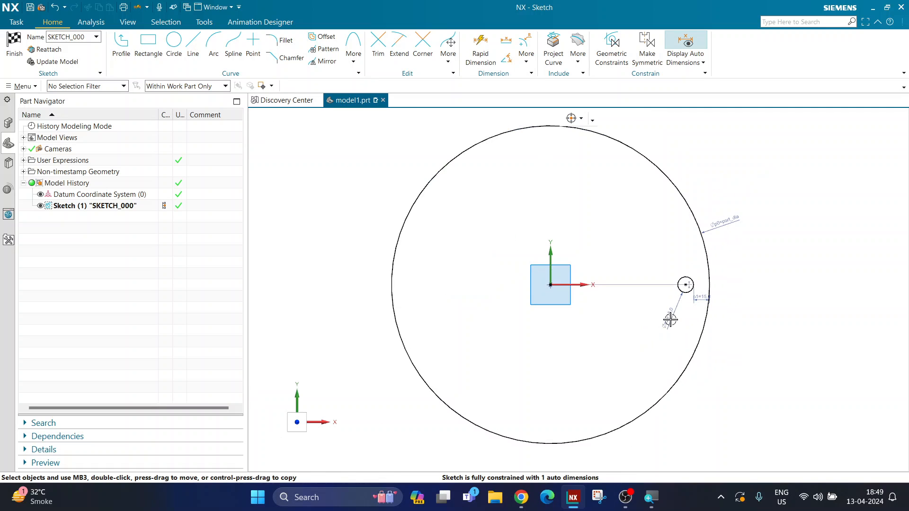
{"action": "scroll", "coordinate": [663, 321], "scroll_direction": "down", "scroll_amount": 1}
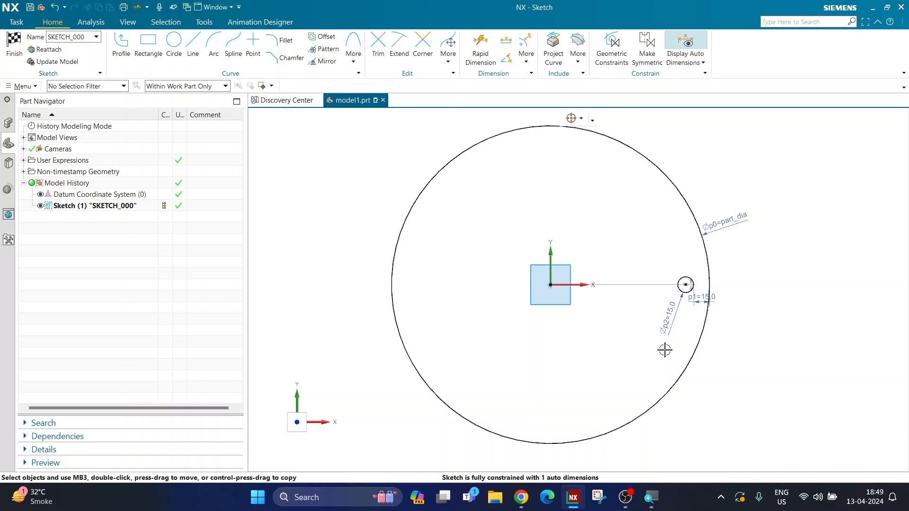
{"action": "double_click", "coordinate": [665, 320]}
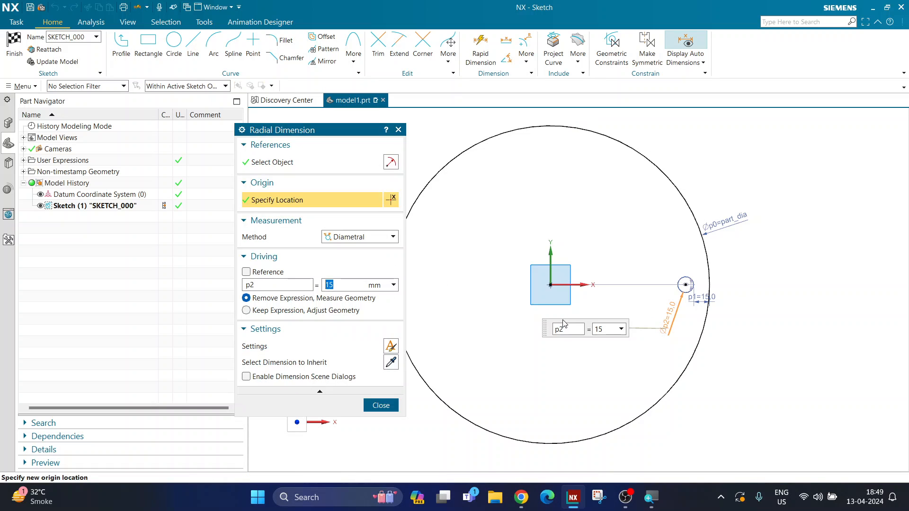
{"action": "type", "text": "30"}
{"action": "key", "text": "Return"}
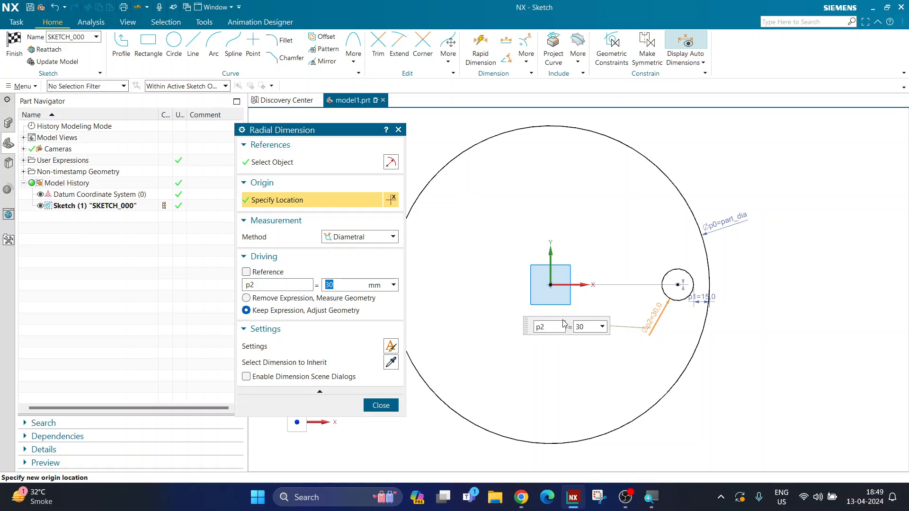
{"action": "type", "text": "15"}
{"action": "key", "text": "Return"}
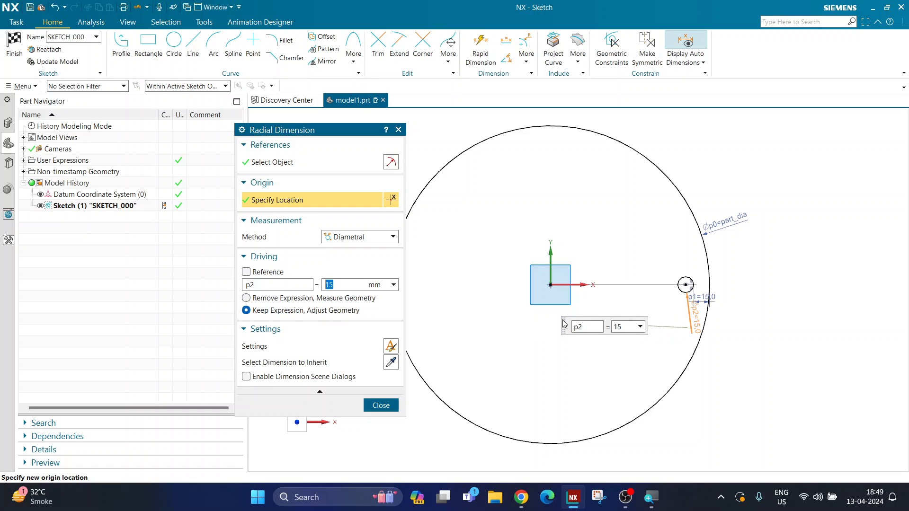
{"action": "middle_click", "coordinate": [564, 325]}
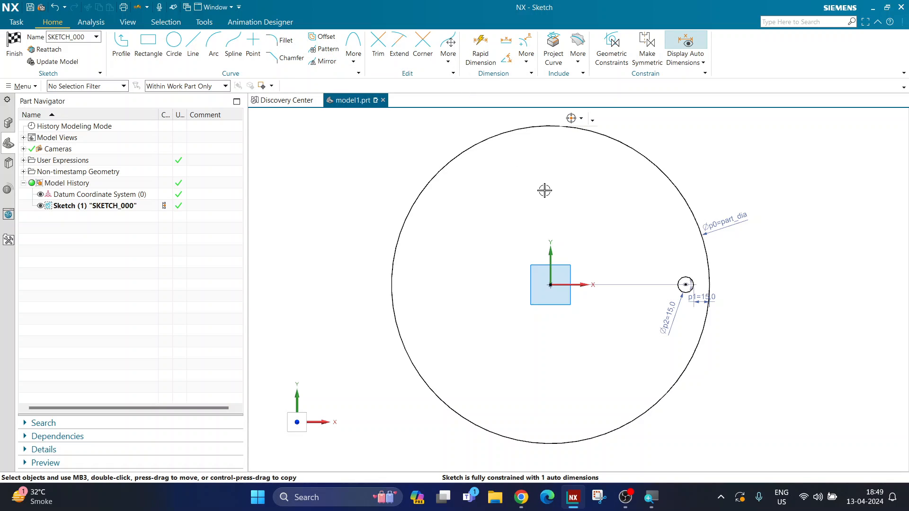
Pattern the small circle circularly about the large circle's centre with count hole_num over a 360° span
{"action": "left_click", "coordinate": [328, 49]}
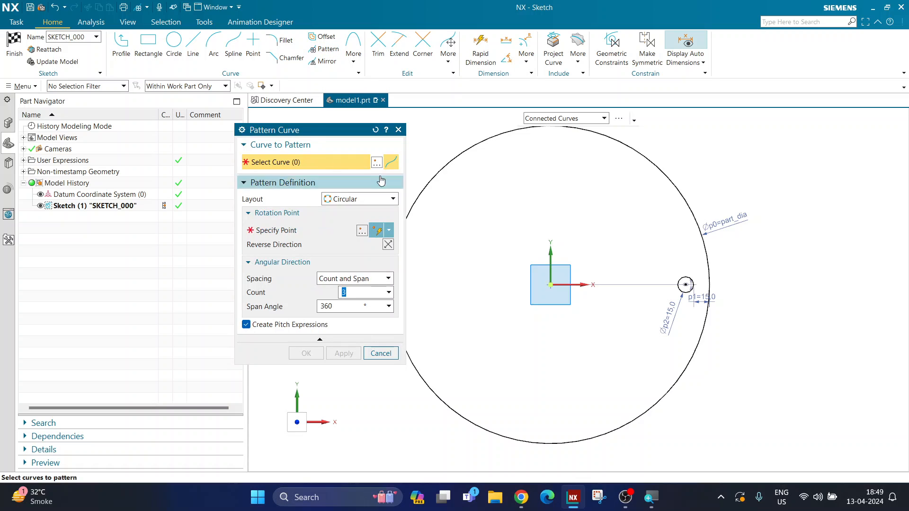
{"action": "left_click", "coordinate": [681, 282]}
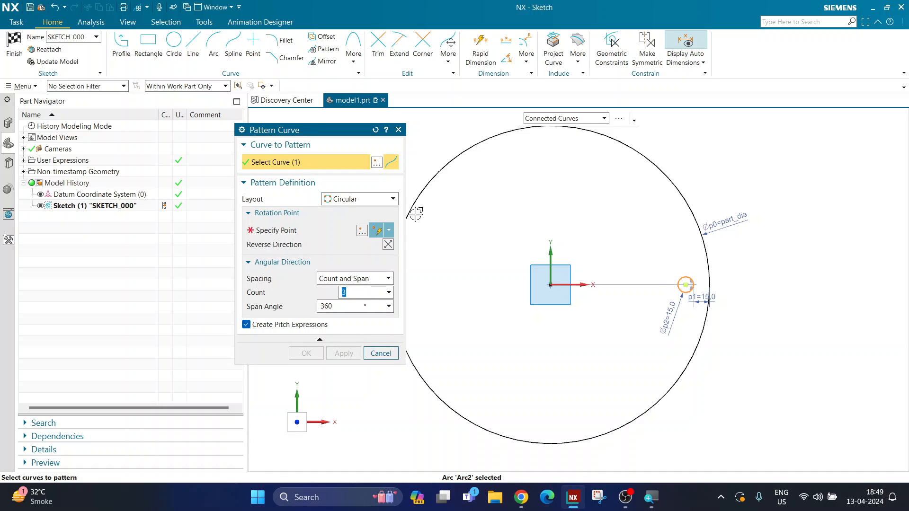
{"action": "left_click", "coordinate": [294, 233]}
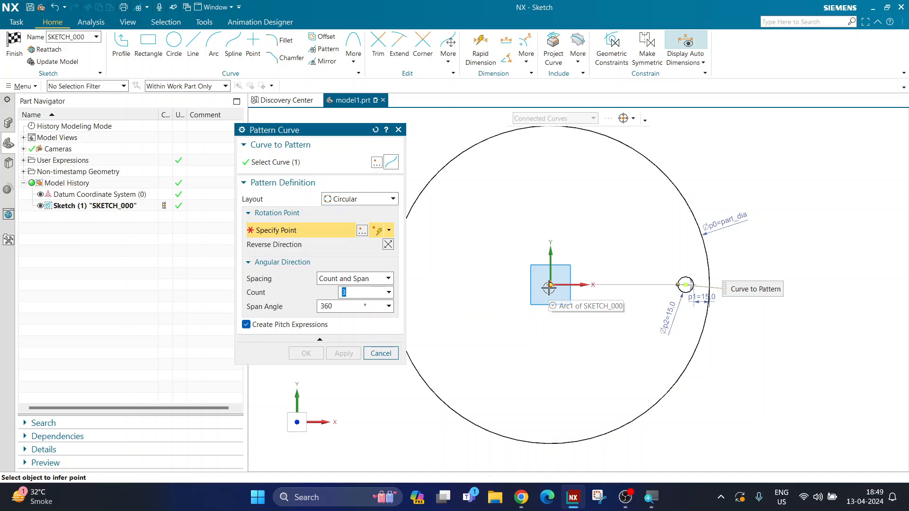
{"action": "left_click", "coordinate": [549, 287]}
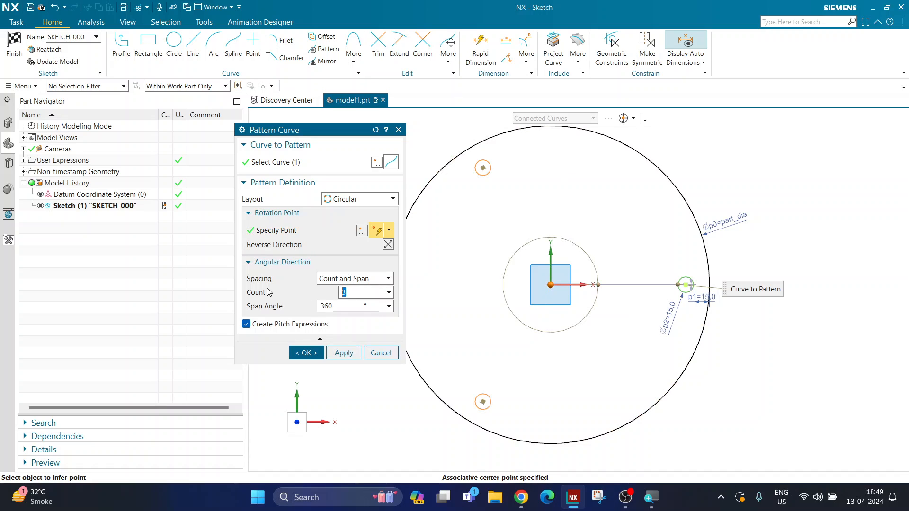
{"action": "type", "text": "hole_num"}
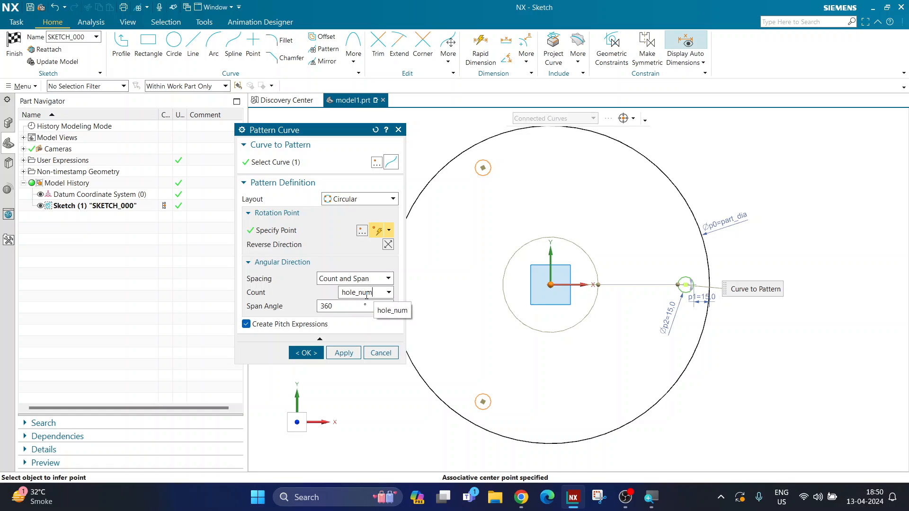
{"action": "key", "text": "Return"}
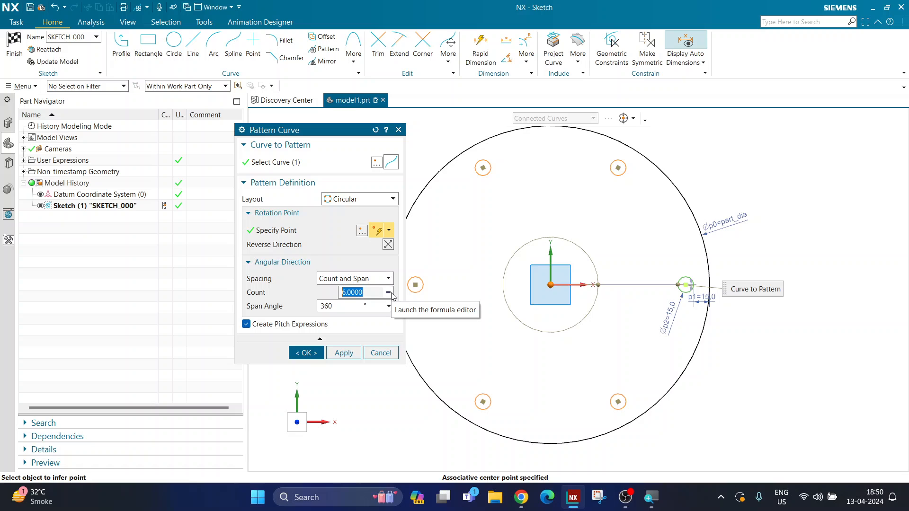
{"action": "left_click", "coordinate": [306, 352]}
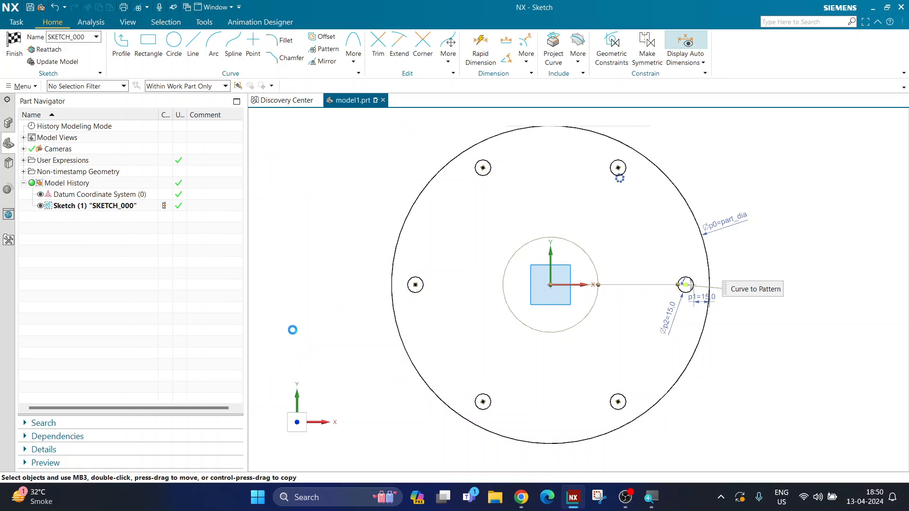
Finish the sketch and extrude its disc and hole profile from 0 to 20 mm
{"action": "left_click", "coordinate": [18, 58]}
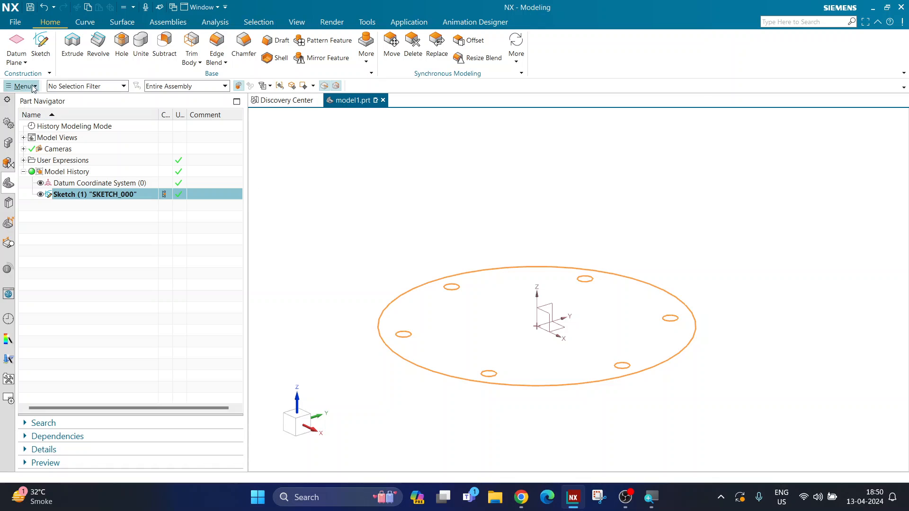
{"action": "left_click", "coordinate": [66, 56]}
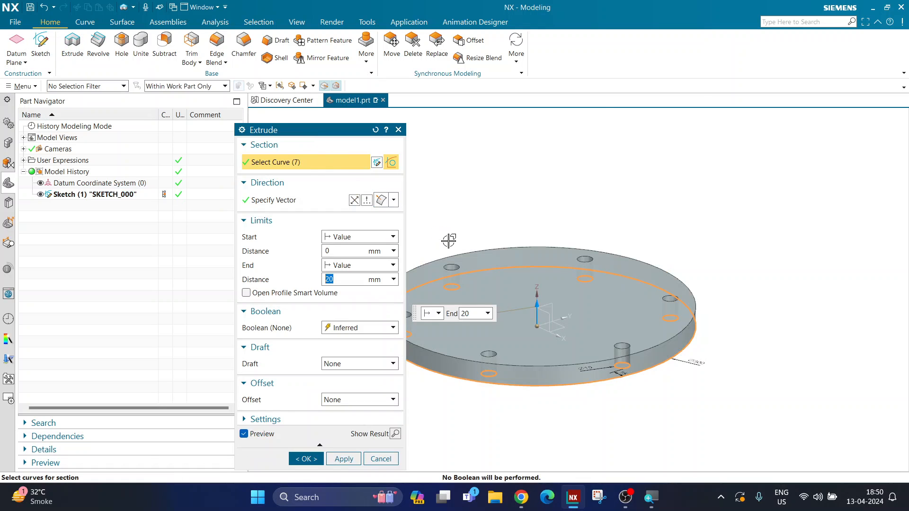
{"action": "left_click", "coordinate": [305, 458]}
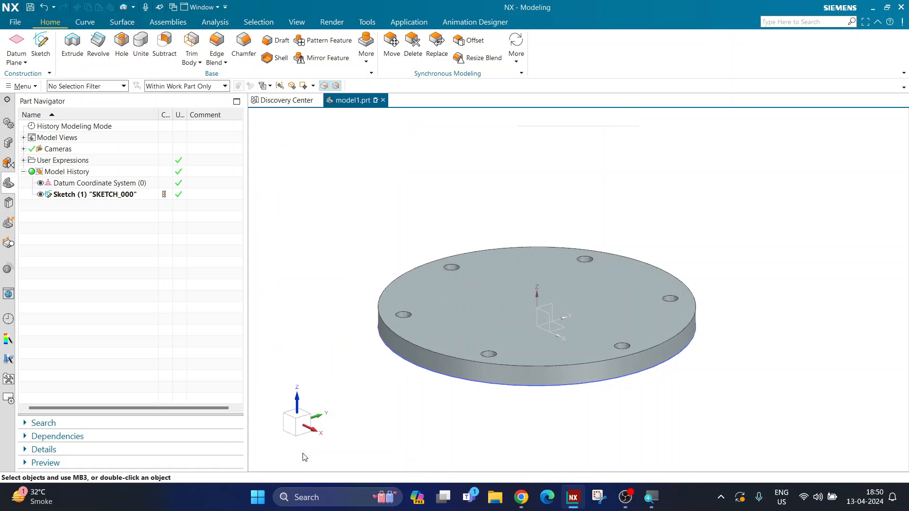
{"action": "middle_click_drag", "start_coordinate": [594, 291], "coordinate": [394, 270]}
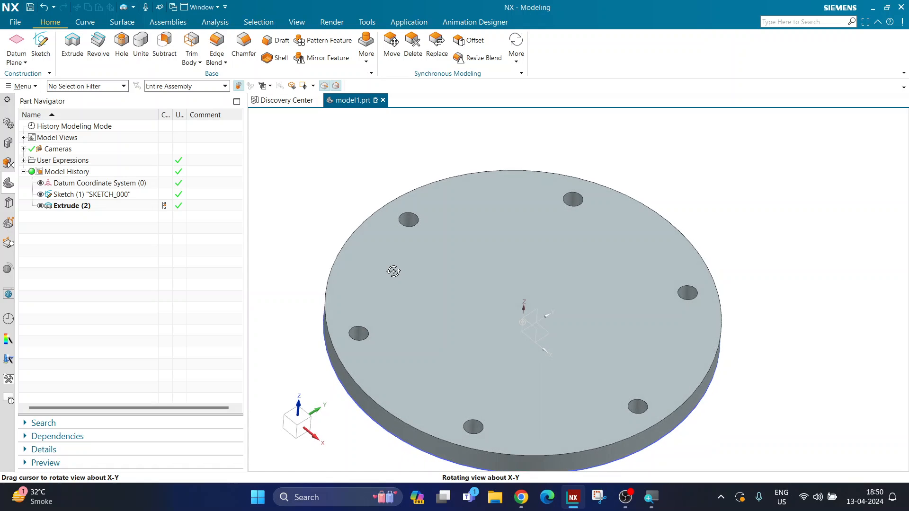
Test the disc with the part_dia expression set to 200 and to 150
{"action": "left_click", "coordinate": [24, 161]}
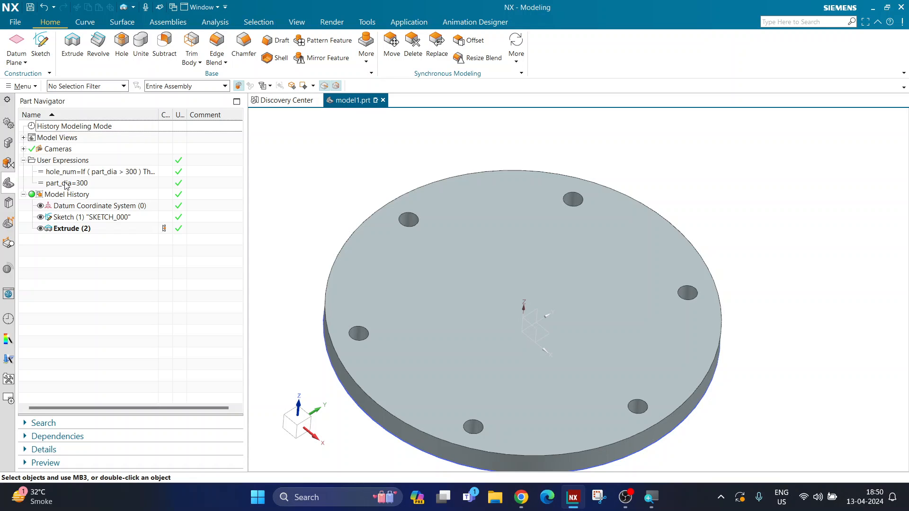
{"action": "double_click", "coordinate": [98, 182]}
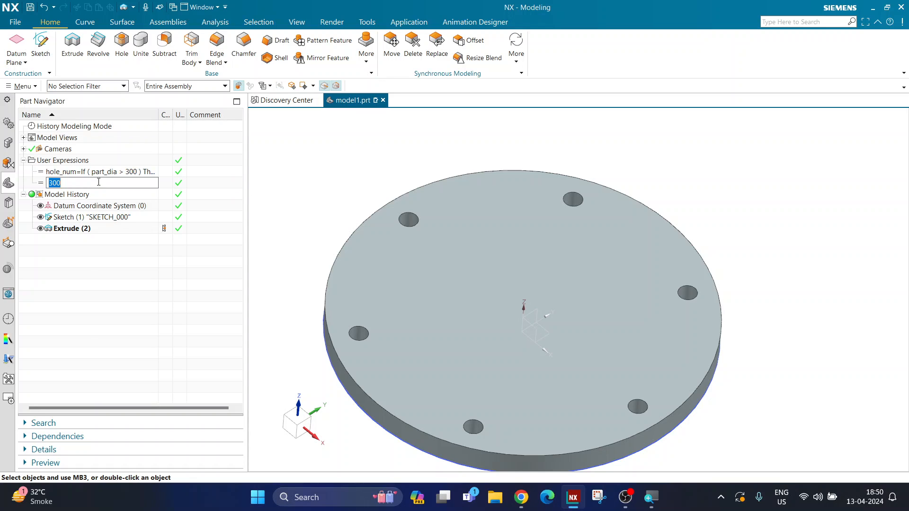
{"action": "type", "text": "200"}
{"action": "key", "text": "Return"}
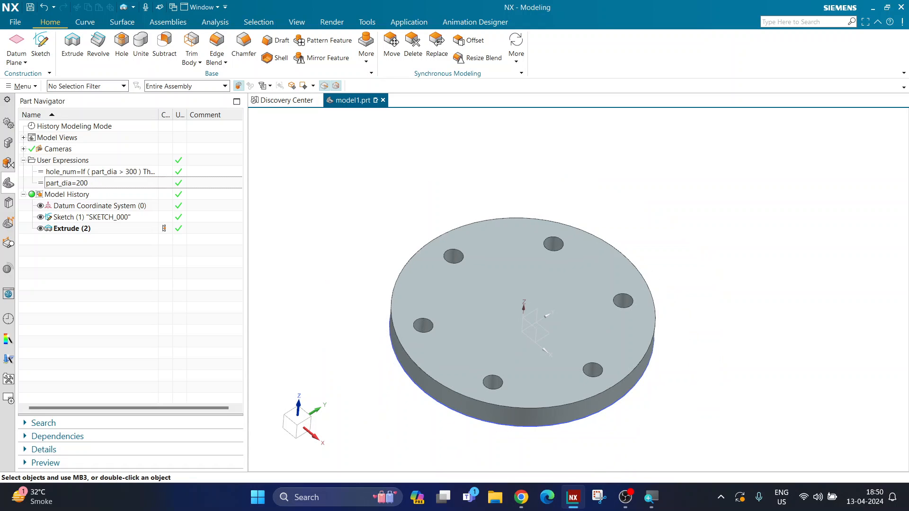
{"action": "double_click", "coordinate": [98, 183]}
{"action": "type", "text": "150"}
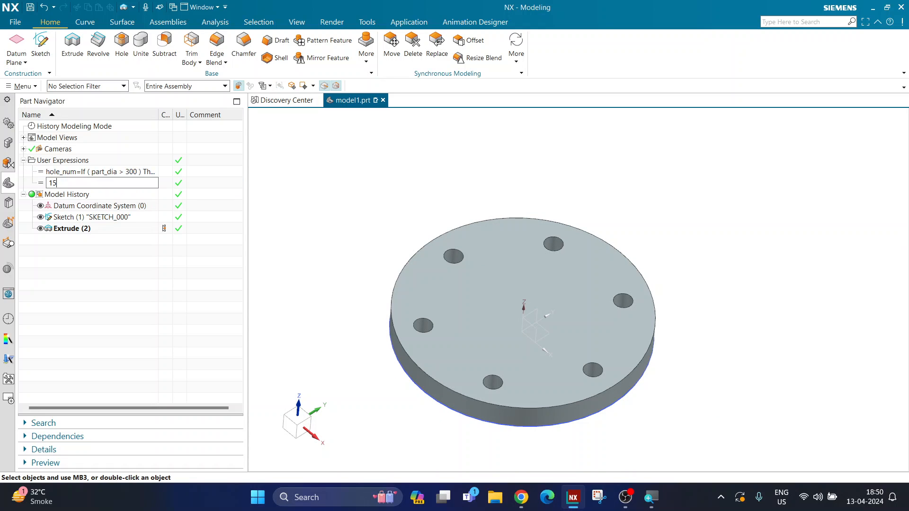
{"action": "key", "text": "Return"}
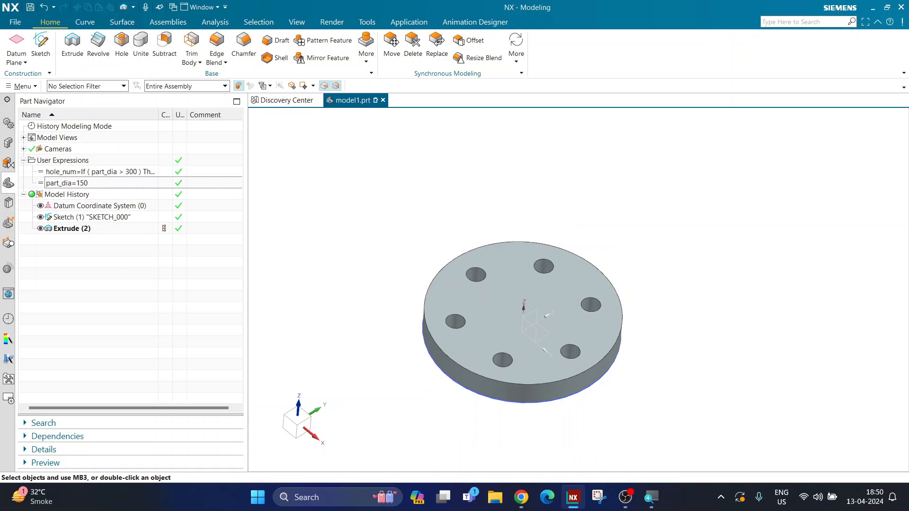
Test the hole count condition with part_dia at 350 and return the expression to 300
{"action": "double_click", "coordinate": [137, 182]}
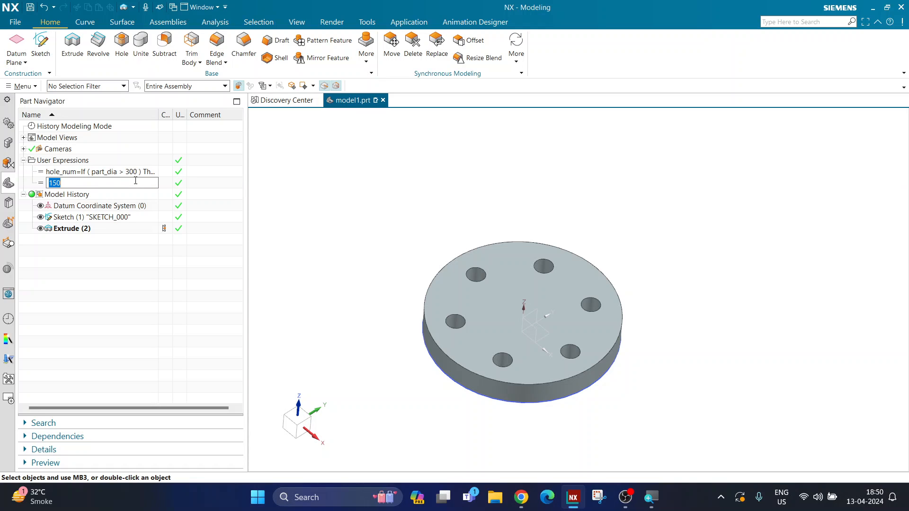
{"action": "type", "text": "350"}
{"action": "key", "text": "Return"}
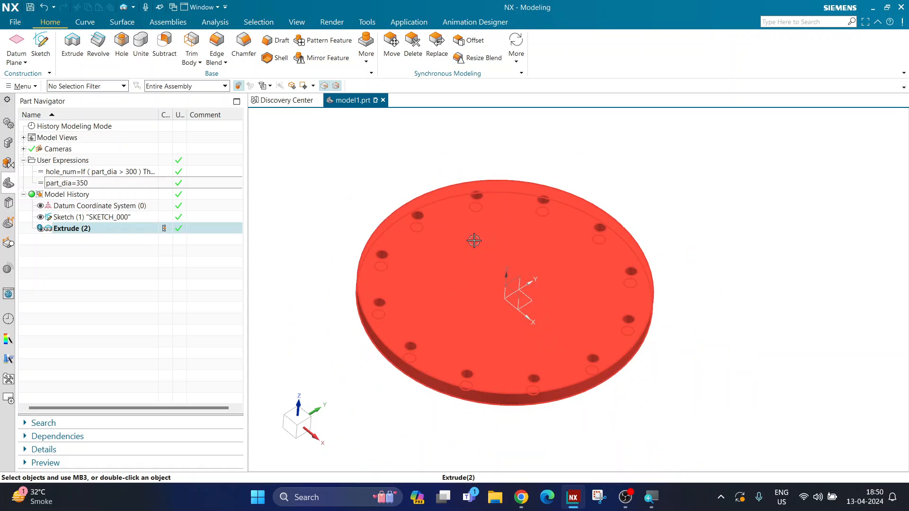
{"action": "scroll", "coordinate": [475, 239], "scroll_direction": "down", "scroll_amount": 1}
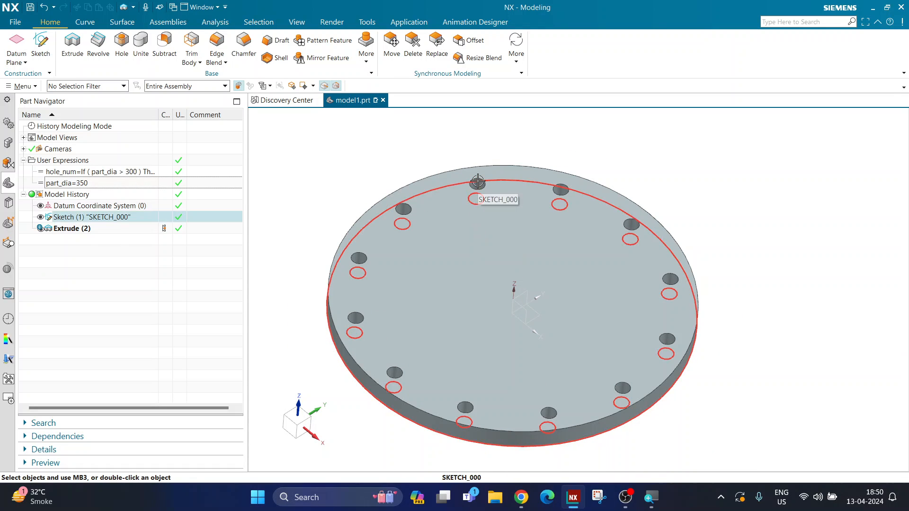
{"action": "double_click", "coordinate": [111, 186]}
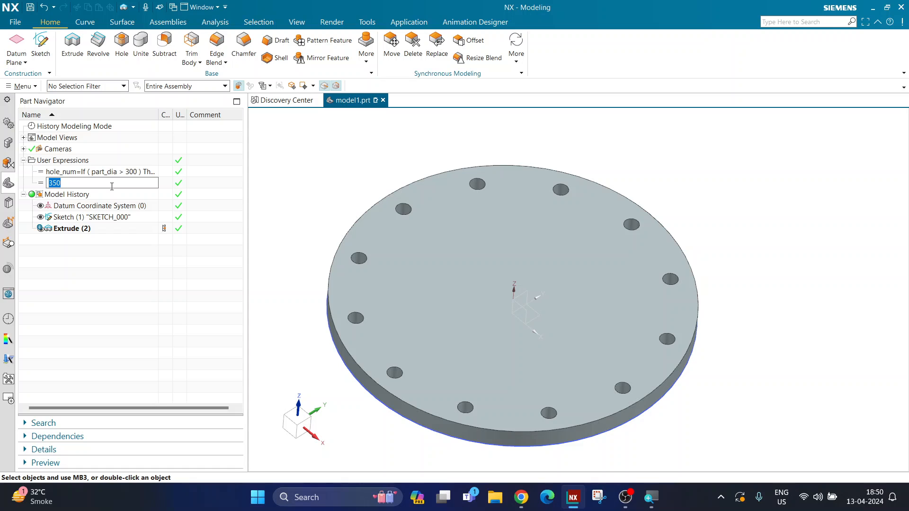
{"action": "type", "text": "300"}
{"action": "key", "text": "Return"}
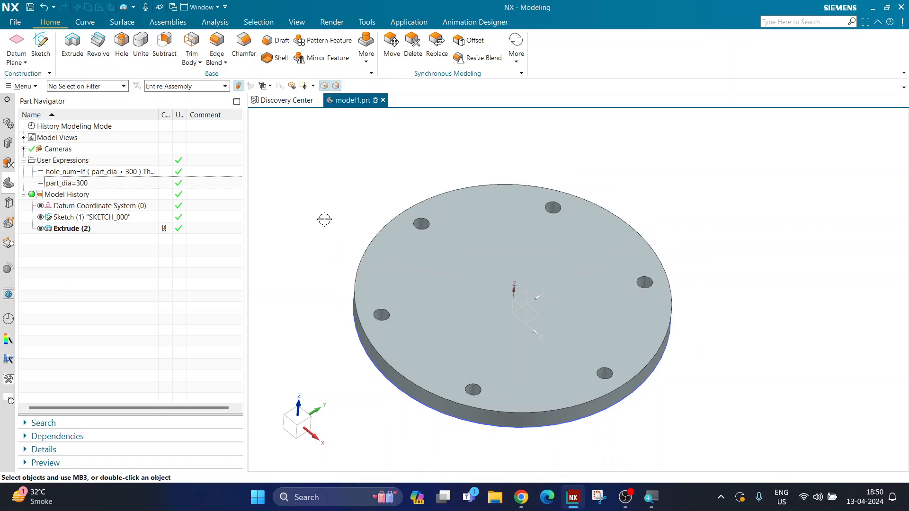
Test the condition's threshold with part_dia at 301 and set the expression back to 300
{"action": "double_click", "coordinate": [97, 186]}
{"action": "type", "text": "301"}
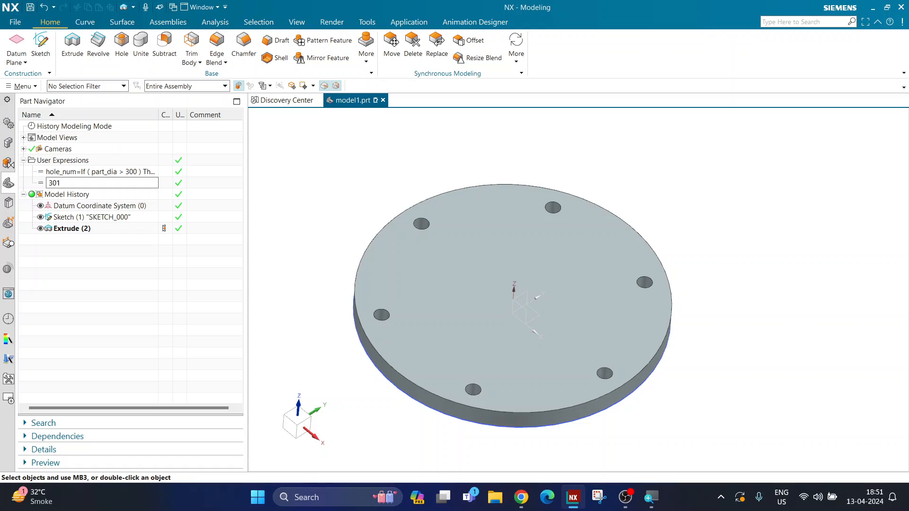
{"action": "key", "text": "Return"}
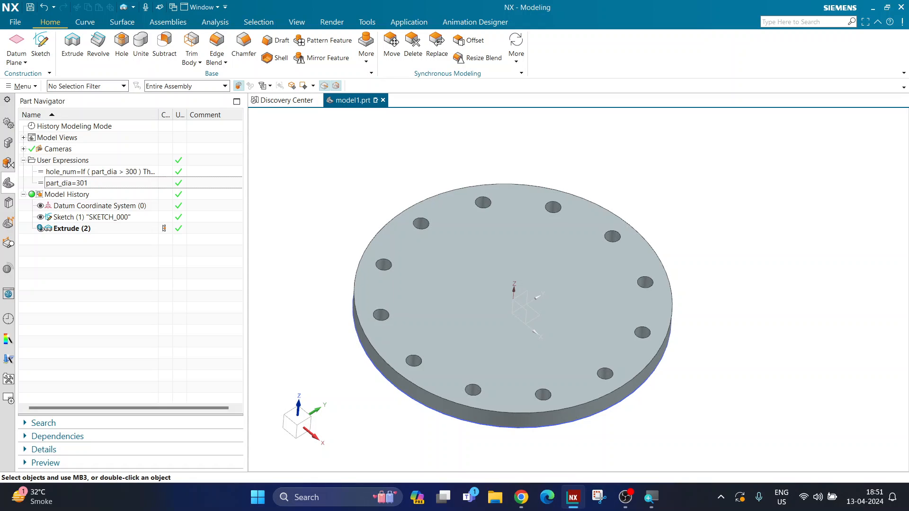
{"action": "double_click", "coordinate": [99, 183]}
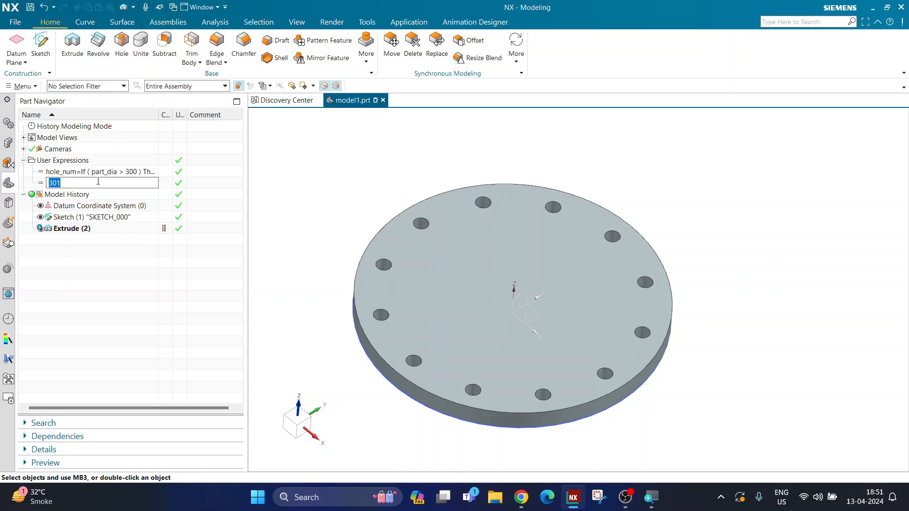
{"action": "type", "text": "300"}
{"action": "key", "text": "Return"}
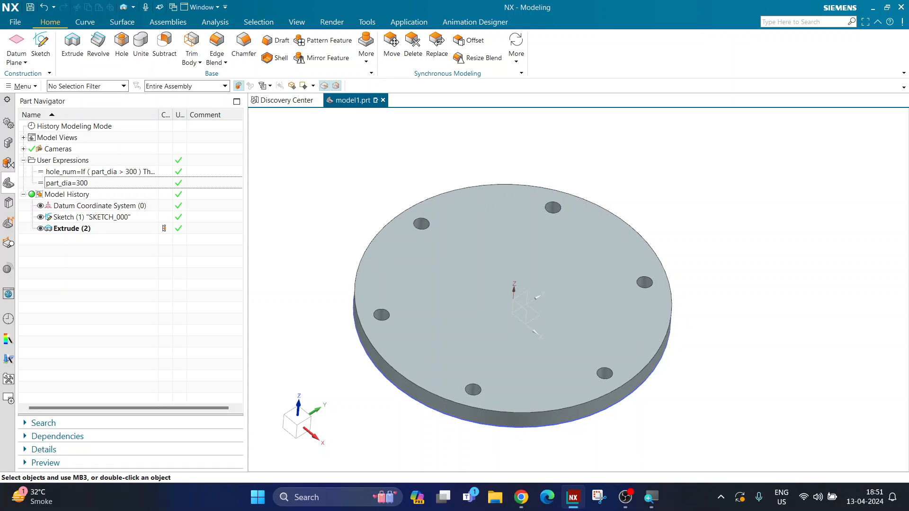
Open the hole_num expression's formula for editing in the Conditional Builder
{"action": "double_click", "coordinate": [92, 185]}
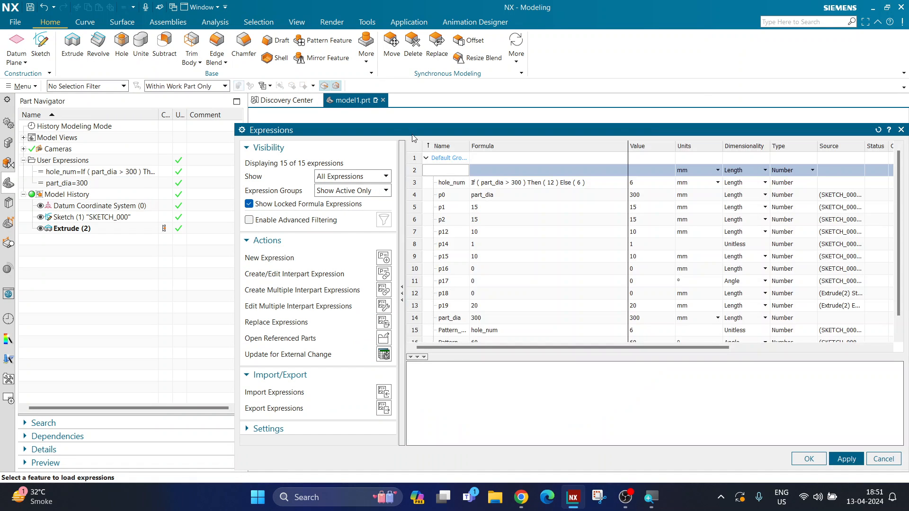
{"action": "left_click_drag", "start_coordinate": [413, 135], "coordinate": [247, 93]}
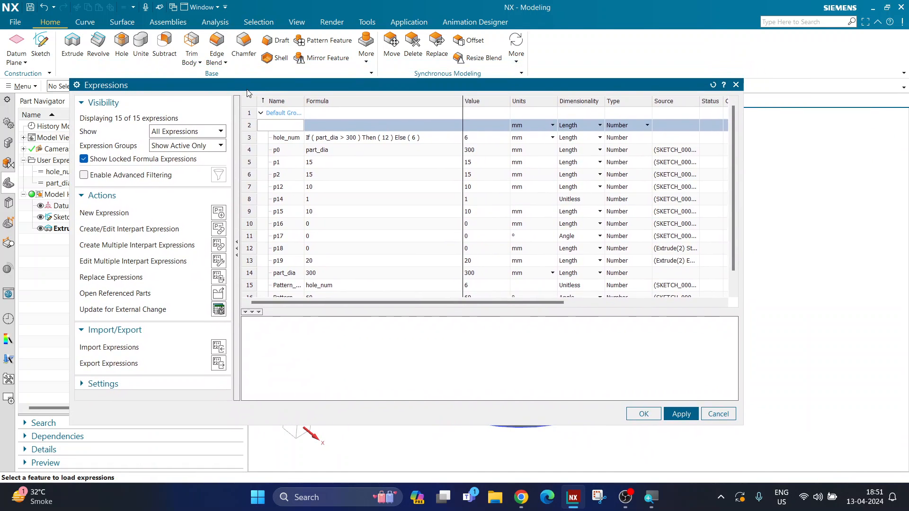
{"action": "left_click", "coordinate": [382, 138]}
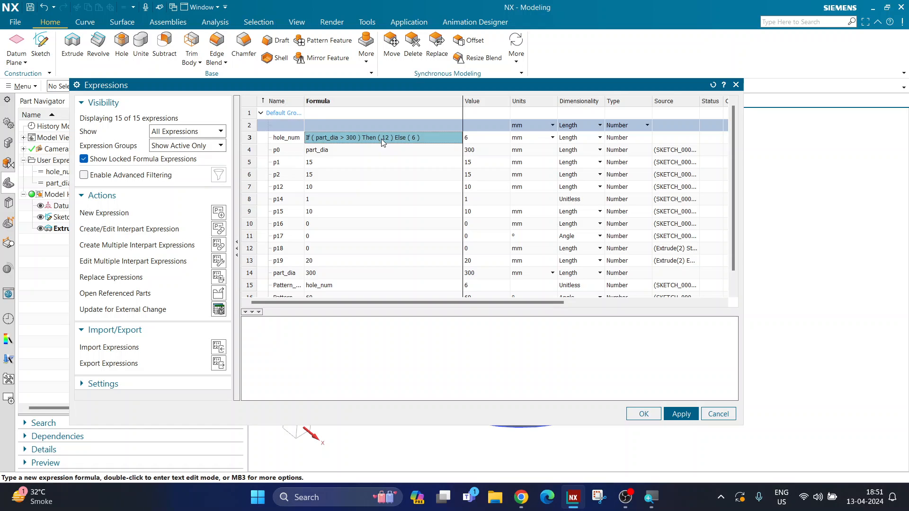
{"action": "right_click", "coordinate": [381, 138]}
{"action": "left_click", "coordinate": [423, 272]}
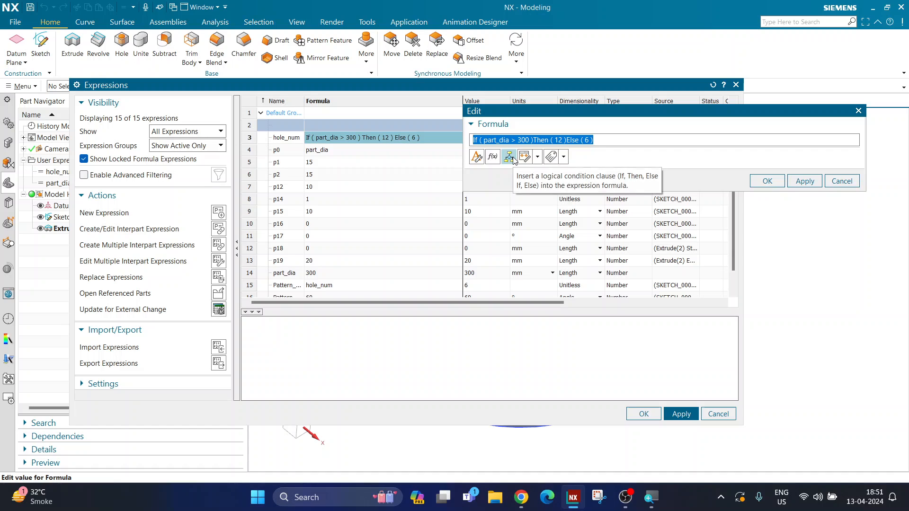
{"action": "left_click", "coordinate": [509, 156]}
{"action": "left_click_drag", "start_coordinate": [196, 90], "coordinate": [370, 180]}
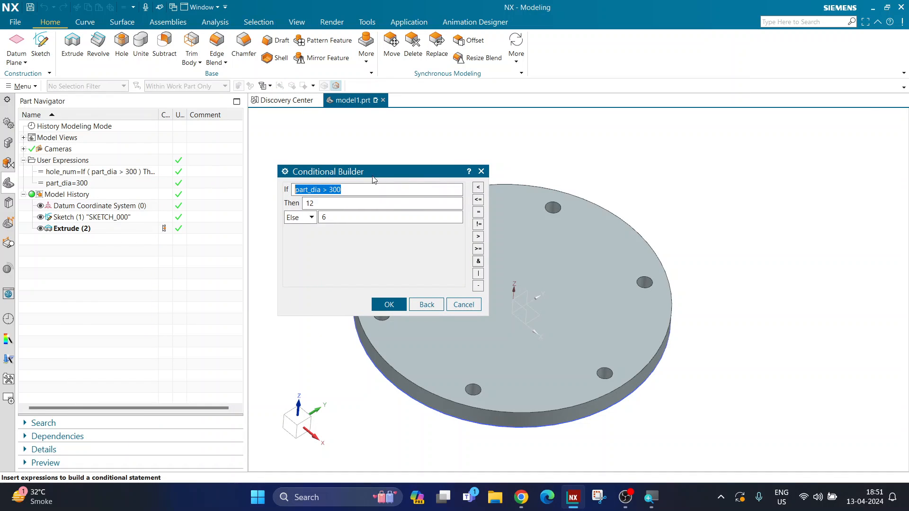
{"action": "double_click", "coordinate": [335, 190]}
{"action": "type", "text": "1"}
{"action": "key", "text": "BackSpace"}
{"action": "type", "text": "300"}
{"action": "left_click_drag", "start_coordinate": [330, 190], "coordinate": [352, 190]}
{"action": "key", "text": "Tab"}
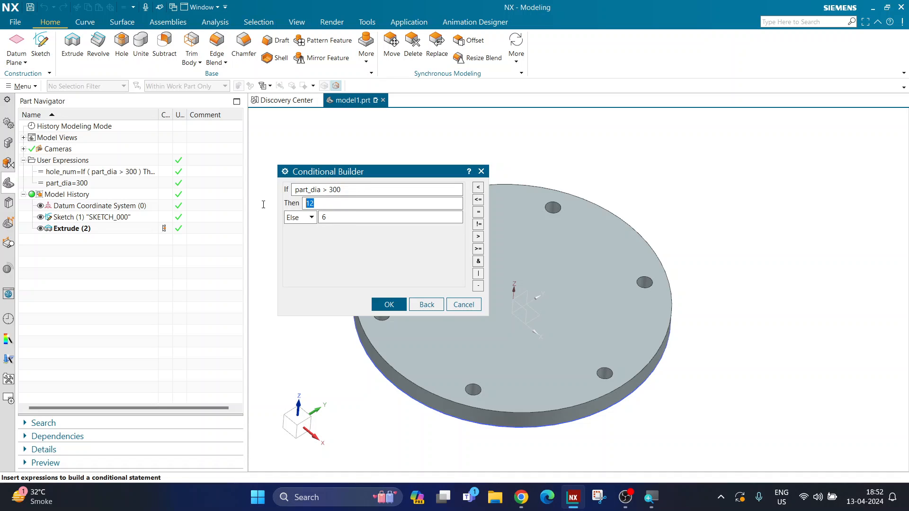
Add an Else If branch to the hole_num condition: part_dia > 200 gives 6 holes
{"action": "left_click", "coordinate": [307, 217]}
{"action": "left_click", "coordinate": [298, 240]}
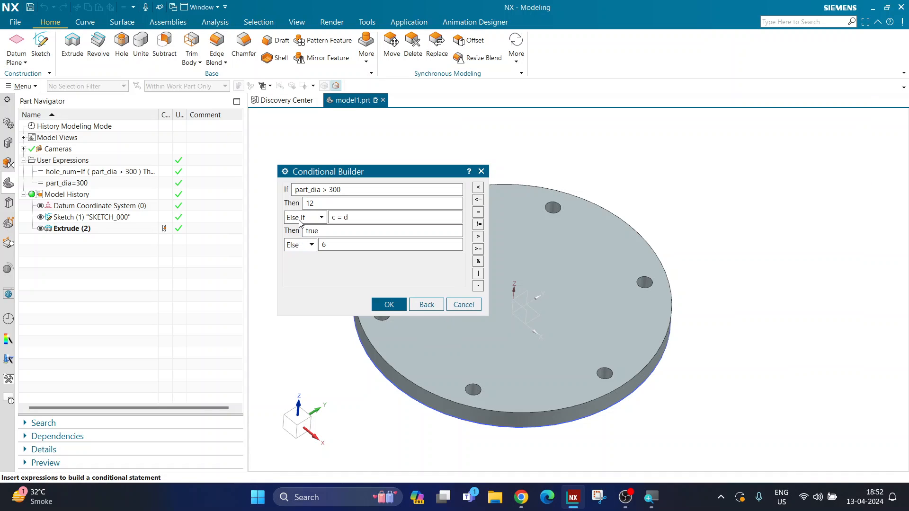
{"action": "left_click", "coordinate": [322, 218]}
{"action": "left_click", "coordinate": [310, 230]}
{"action": "left_click_drag", "start_coordinate": [350, 218], "coordinate": [330, 219]}
{"action": "type", "text": "part "}
{"action": "type", "text": "dia"}
{"action": "left_click", "coordinate": [478, 236]}
{"action": "type", "text": "200"}
{"action": "key", "text": "Tab"}
{"action": "type", "text": "6"}
Add a second Else If branch to the hole_num condition: part_dia > 100 gives 4 holes
{"action": "left_click", "coordinate": [312, 245]}
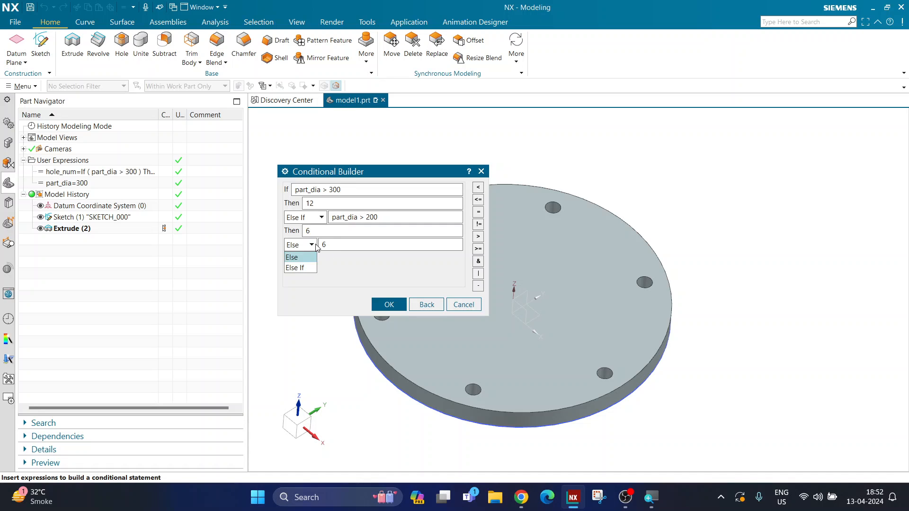
{"action": "left_click", "coordinate": [307, 267]}
{"action": "triple_click", "coordinate": [352, 244]}
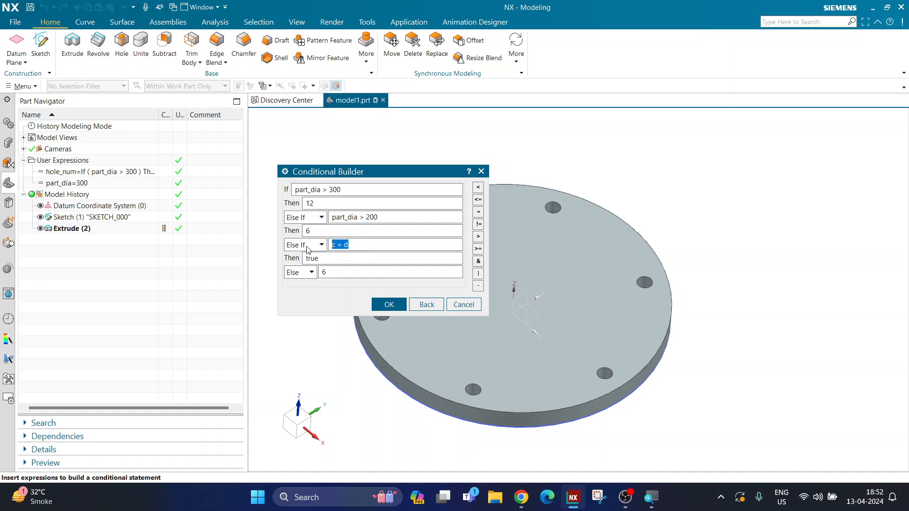
{"action": "type", "text": "part_dia"}
{"action": "left_click", "coordinate": [478, 236]}
{"action": "type", "text": "100"}
{"action": "double_click", "coordinate": [338, 259]}
{"action": "type", "text": "4"}
Set the final Else value of the hole_num condition to 3 and apply the extended formula to the model
{"action": "double_click", "coordinate": [324, 272]}
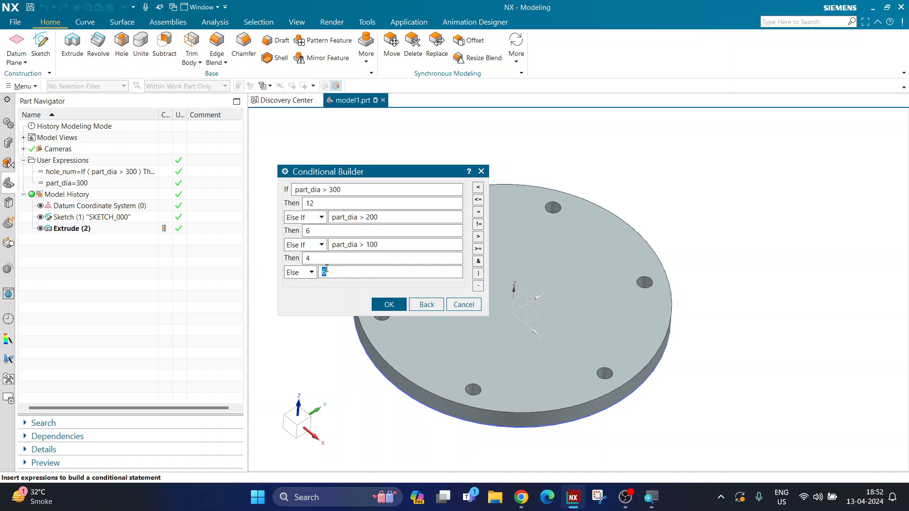
{"action": "type", "text": "3"}
{"action": "left_click_drag", "start_coordinate": [333, 246], "coordinate": [392, 245]}
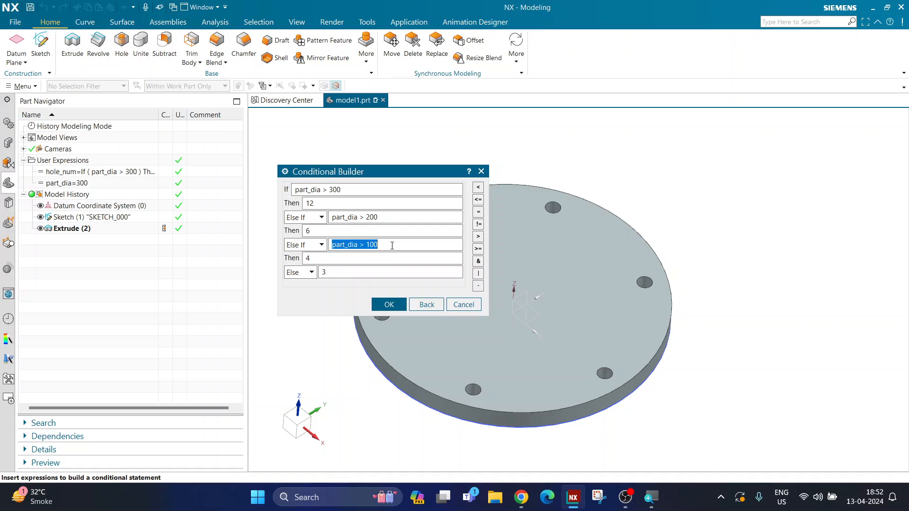
{"action": "double_click", "coordinate": [329, 274]}
{"action": "left_click_drag", "start_coordinate": [332, 245], "coordinate": [382, 247]}
{"action": "double_click", "coordinate": [324, 263]}
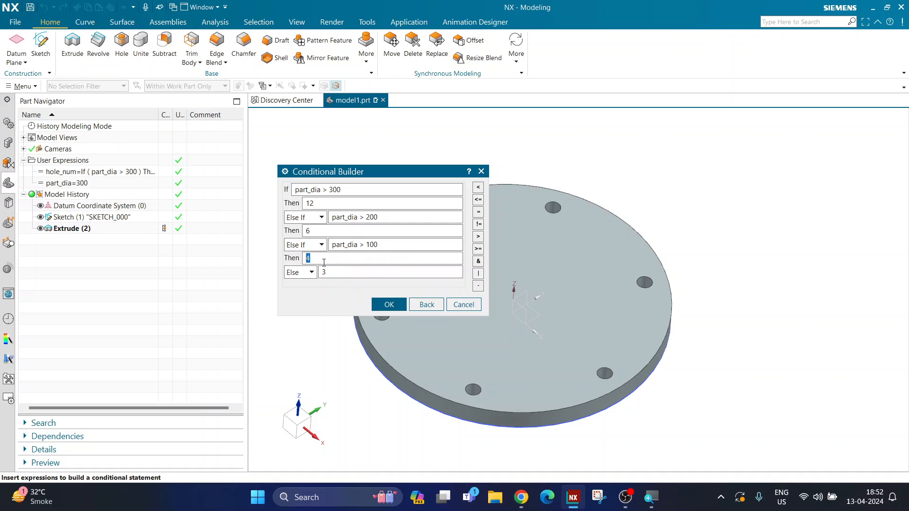
{"action": "left_click", "coordinate": [377, 308]}
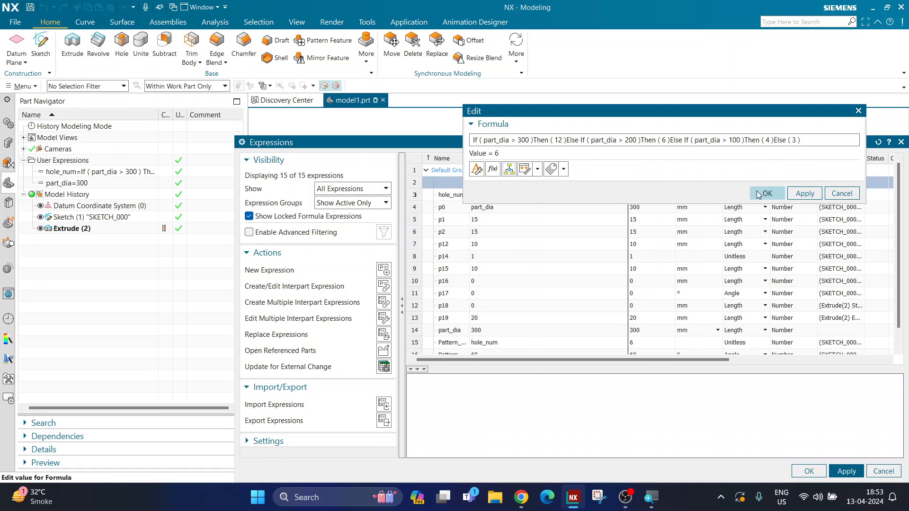
{"action": "left_click", "coordinate": [768, 194]}
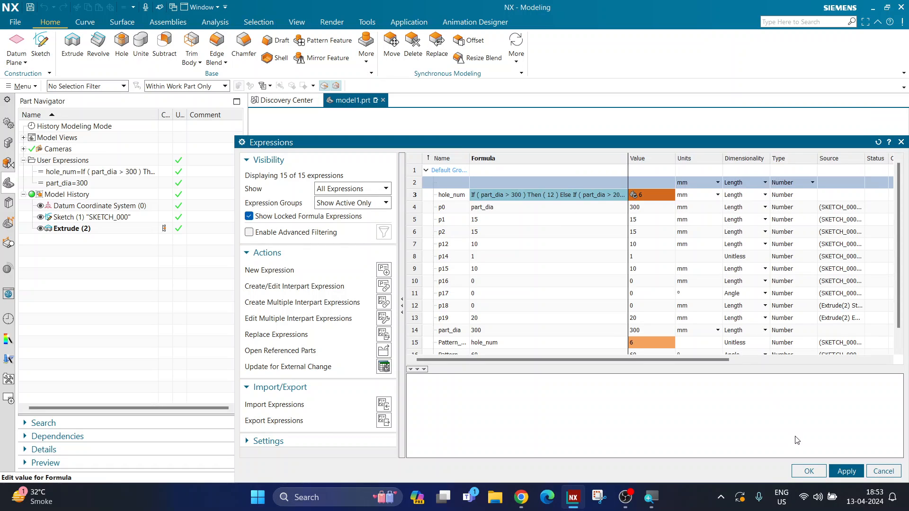
{"action": "left_click", "coordinate": [838, 471]}
{"action": "left_click", "coordinate": [807, 471]}
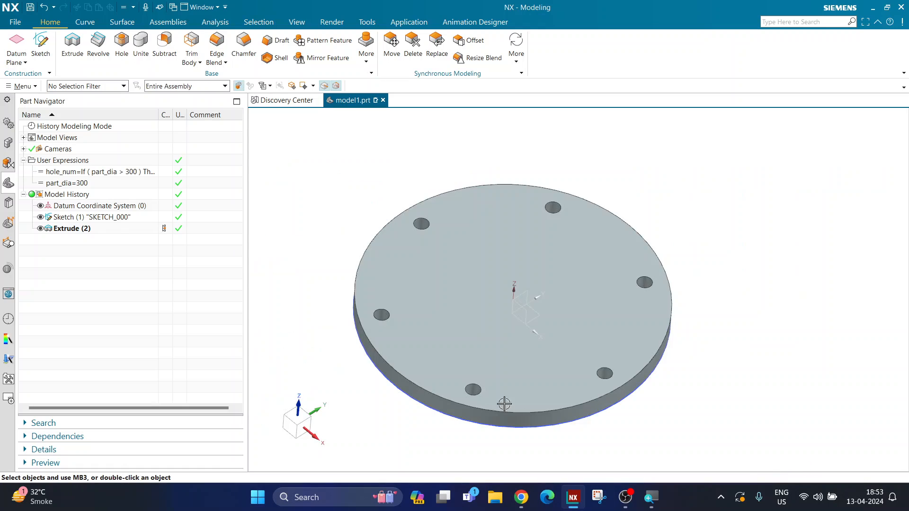
Test the extended hole count condition with part_dia set to 90
{"action": "double_click", "coordinate": [74, 183]}
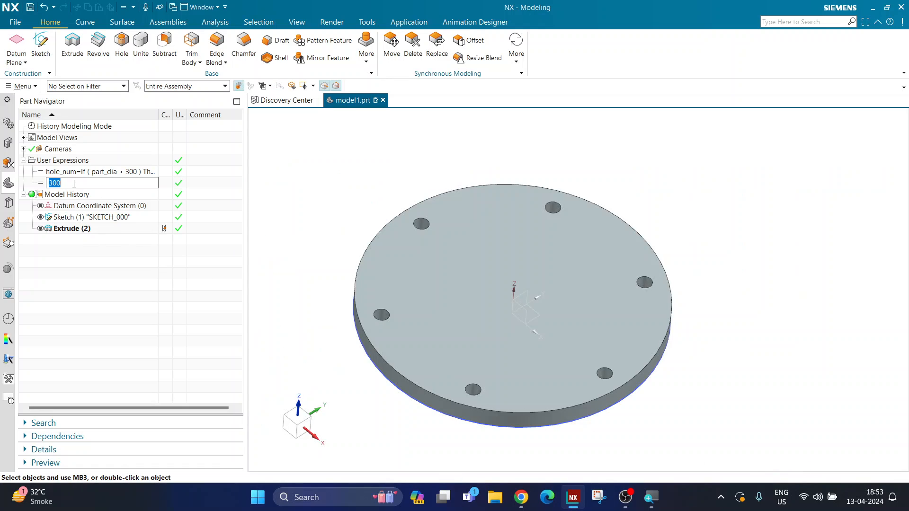
{"action": "type", "text": "90"}
{"action": "key", "text": "Return"}
{"action": "scroll", "coordinate": [487, 294], "scroll_direction": "up", "scroll_amount": 4}
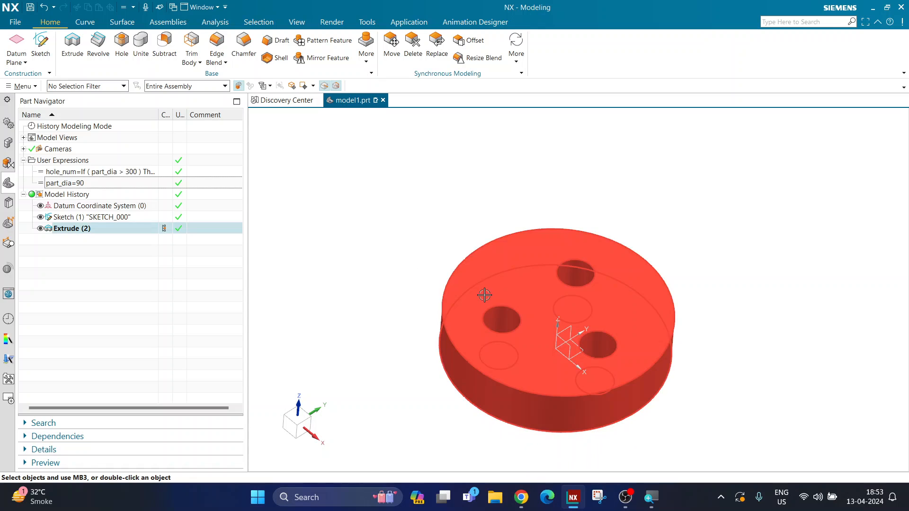
{"action": "middle_click_drag", "start_coordinate": [487, 294], "coordinate": [471, 307]}
Test the over-100 branch of the condition with part_dia set to 120 and to 150
{"action": "double_click", "coordinate": [121, 183]}
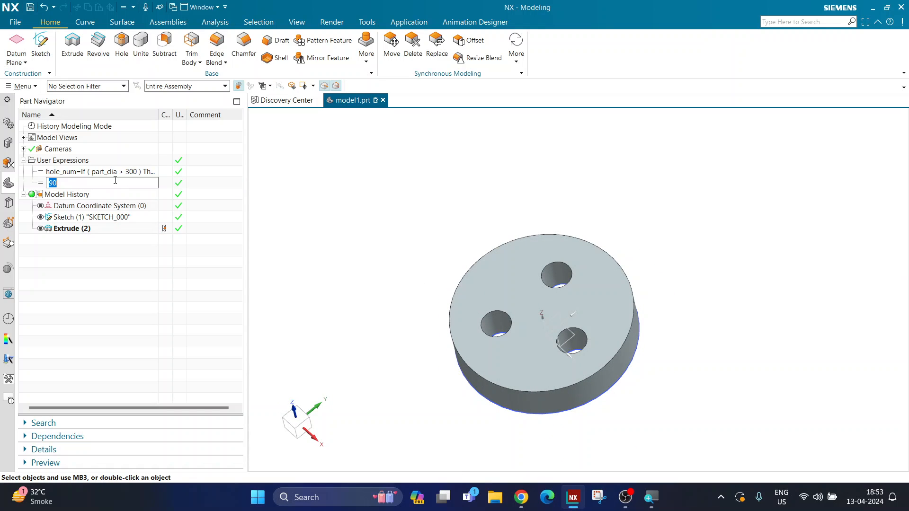
{"action": "type", "text": "120"}
{"action": "key", "text": "Return"}
{"action": "double_click", "coordinate": [112, 183]}
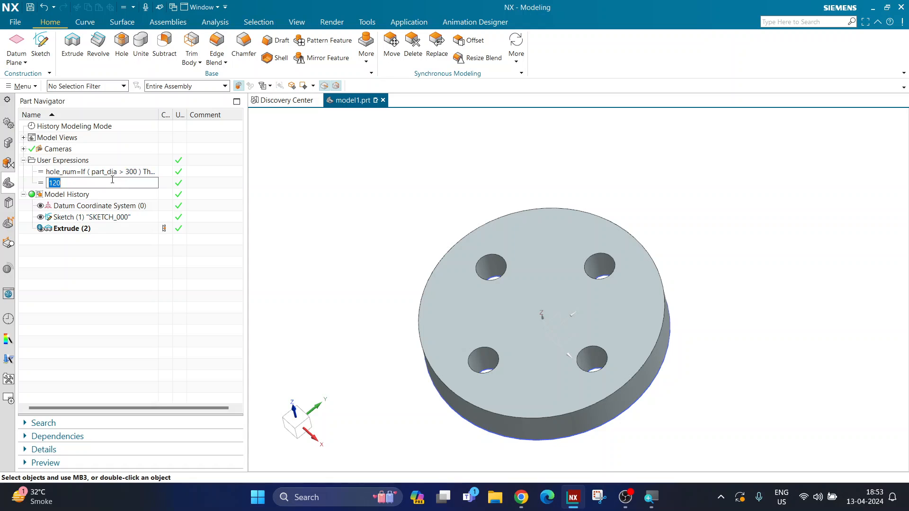
{"action": "type", "text": "150"}
{"action": "key", "text": "Return"}
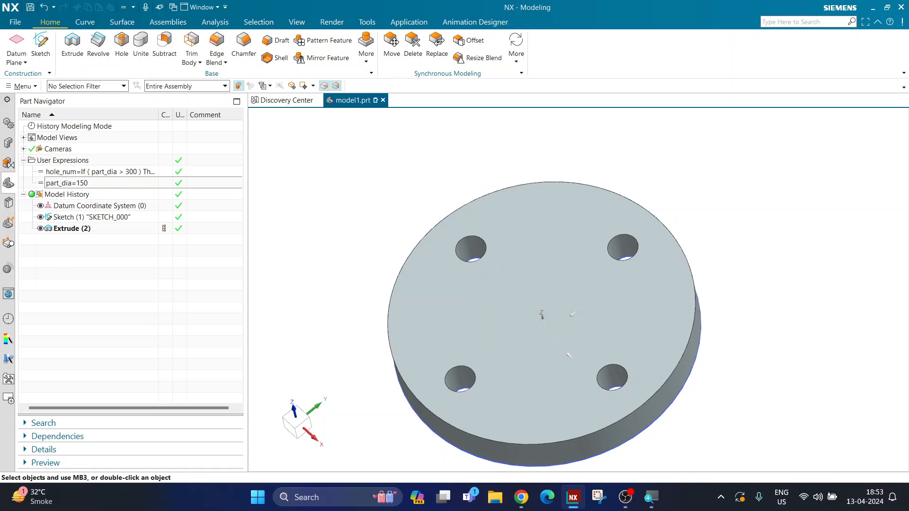
Test the over-200 and over-300 branches with part_dia set to 250 and to 350
{"action": "double_click", "coordinate": [106, 179]}
{"action": "type", "text": "250"}
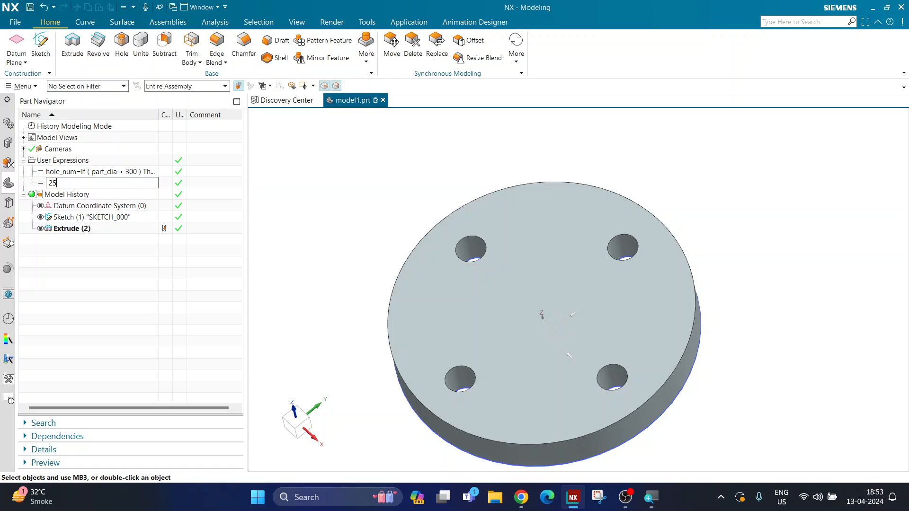
{"action": "key", "text": "Return"}
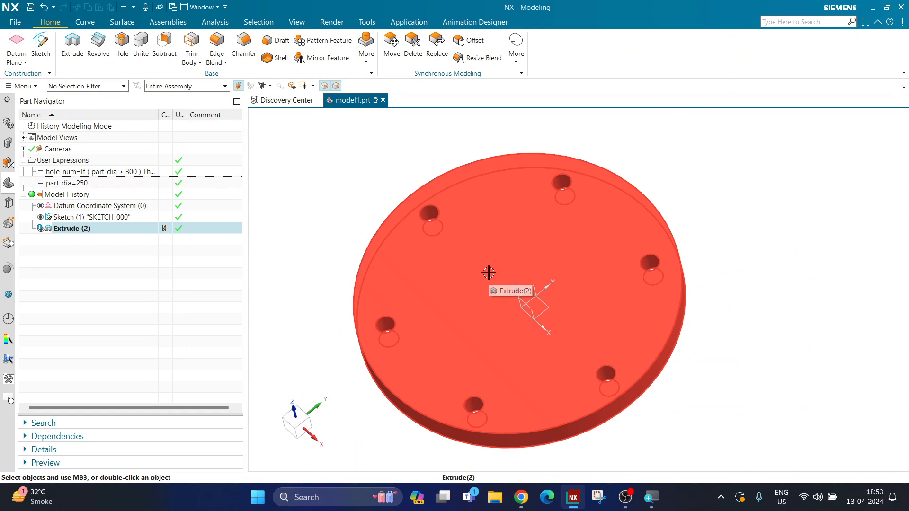
{"action": "scroll", "coordinate": [487, 269], "scroll_direction": "up", "scroll_amount": 3}
{"action": "double_click", "coordinate": [121, 185]}
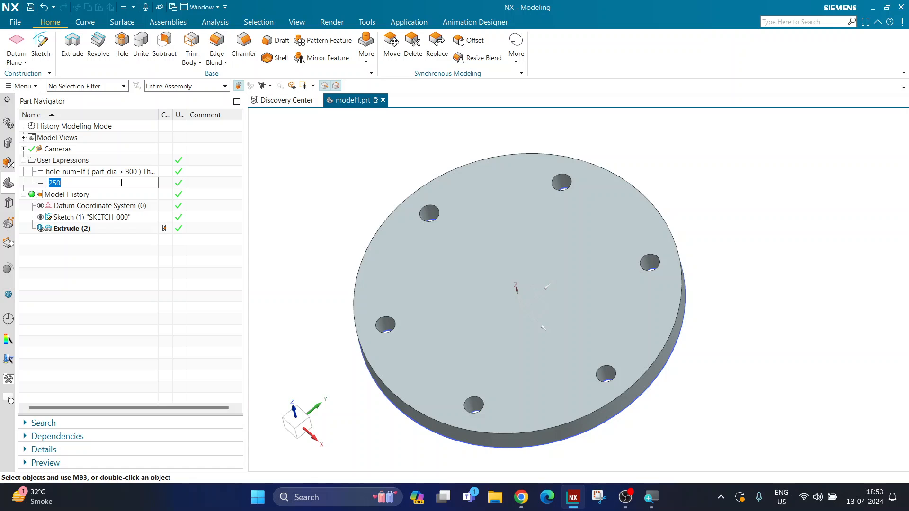
{"action": "type", "text": "350"}
{"action": "key", "text": "Return"}
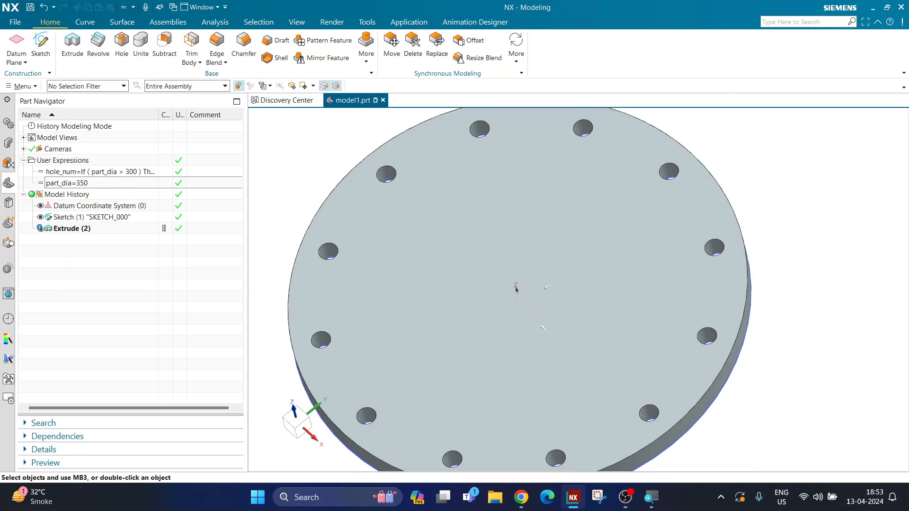
Set the part_dia expression back to 300 and inspect the disc
{"action": "double_click", "coordinate": [117, 182]}
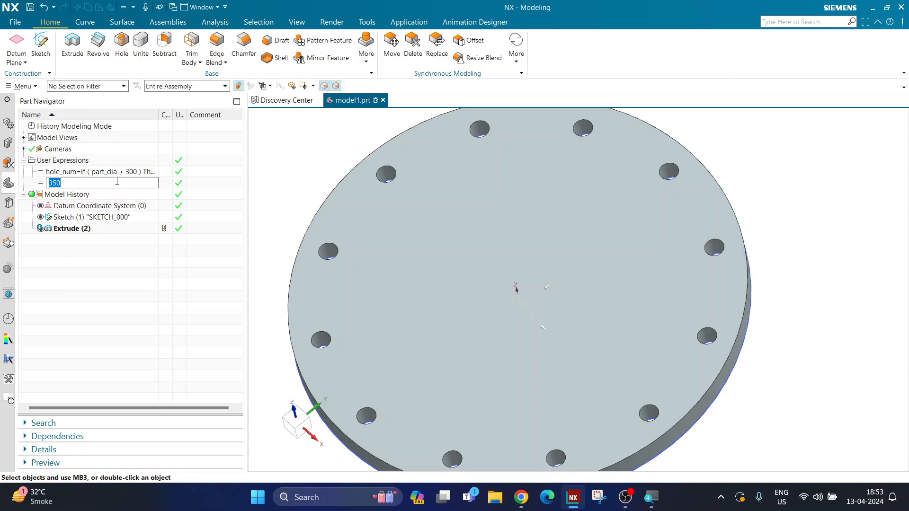
{"action": "type", "text": "300"}
{"action": "key", "text": "Return"}
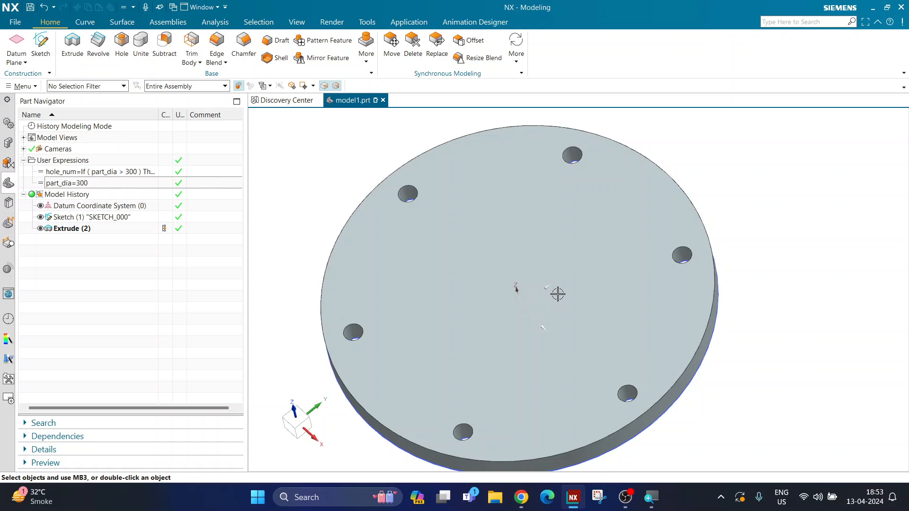
{"action": "scroll", "coordinate": [554, 294], "scroll_direction": "down", "scroll_amount": 2}
{"action": "scroll", "coordinate": [450, 272], "scroll_direction": "up", "scroll_amount": 1}
{"action": "middle_click_drag", "start_coordinate": [385, 284], "coordinate": [392, 265]}
{"action": "scroll", "coordinate": [582, 330], "scroll_direction": "up", "scroll_amount": 2}
{"action": "mouse_move", "coordinate": [751, 330]}
{"action": "middle_mouse_down"}
{"action": "mouse_move", "coordinate": [751, 340]}
{"action": "mouse_move", "coordinate": [749, 331]}
{"action": "middle_mouse_up"}
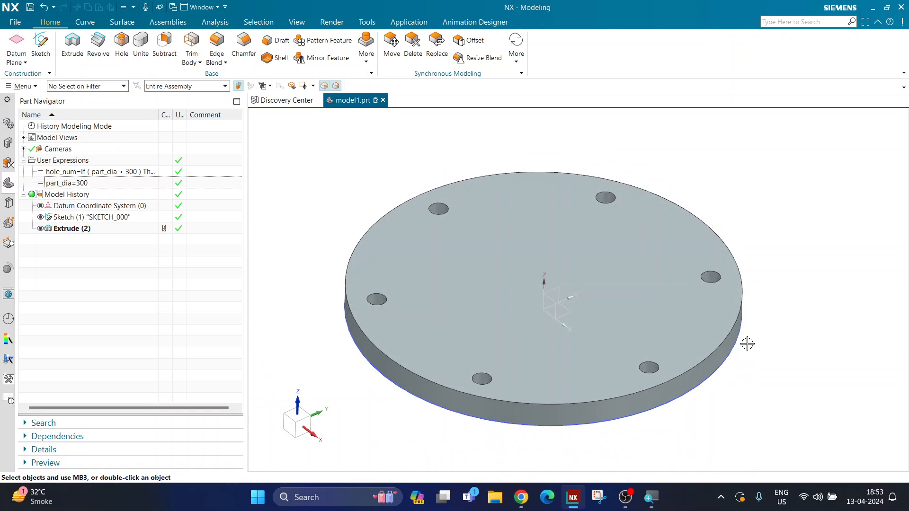
{"action": "scroll", "coordinate": [747, 345], "scroll_direction": "up", "scroll_amount": 1}
{"action": "scroll", "coordinate": [746, 444], "scroll_direction": "down", "scroll_amount": 1}
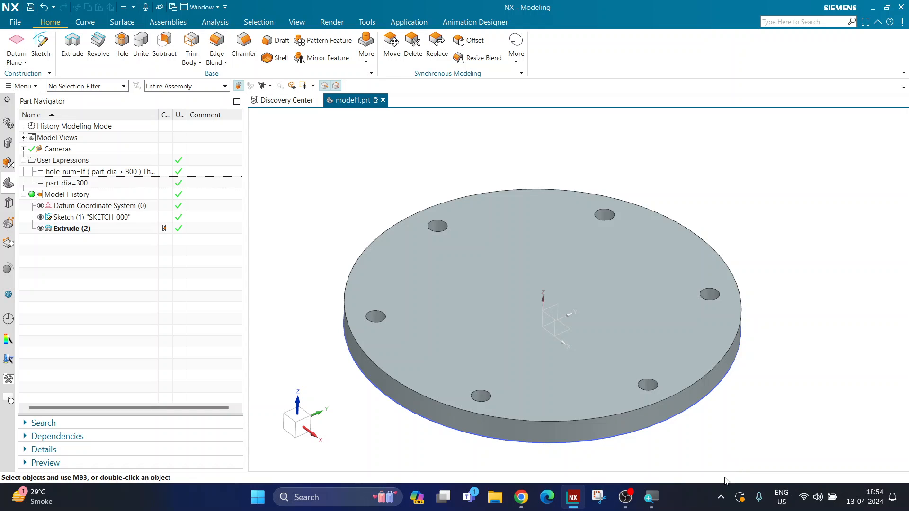
{"action": "left_click", "coordinate": [721, 497]}
{"action": "right_click", "coordinate": [674, 462]}
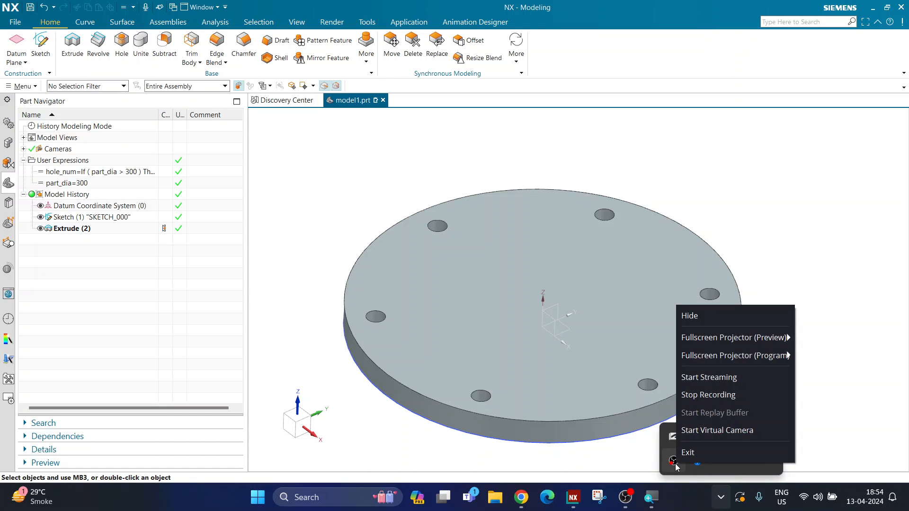